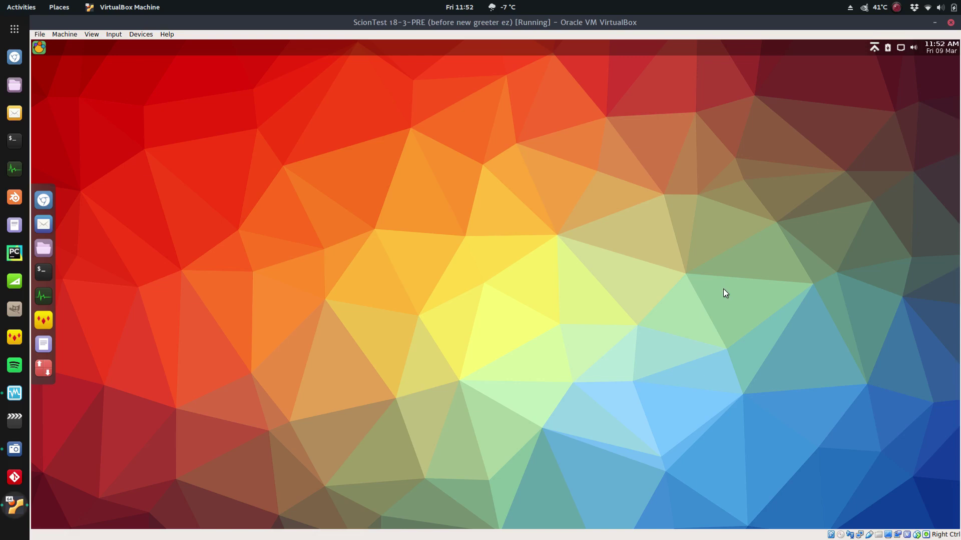
Switch the VirtualBox guest to fullscreen, then open and close the Scion root menu
key(Control_R+f)
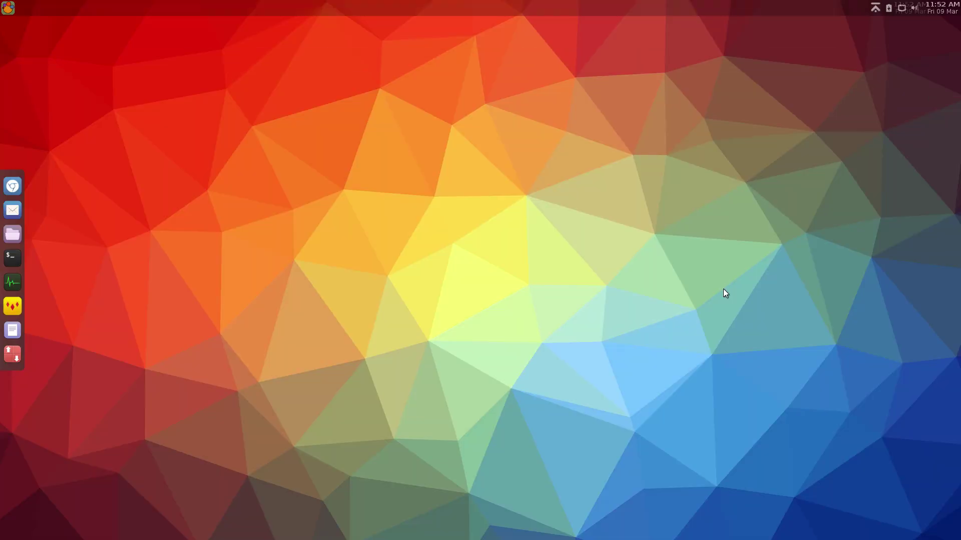
click(9, 8)
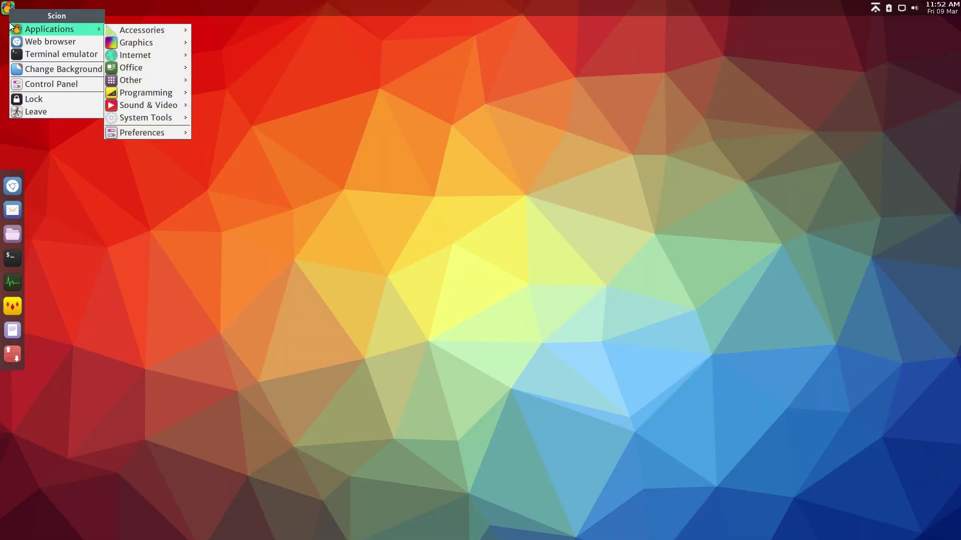
click(245, 260)
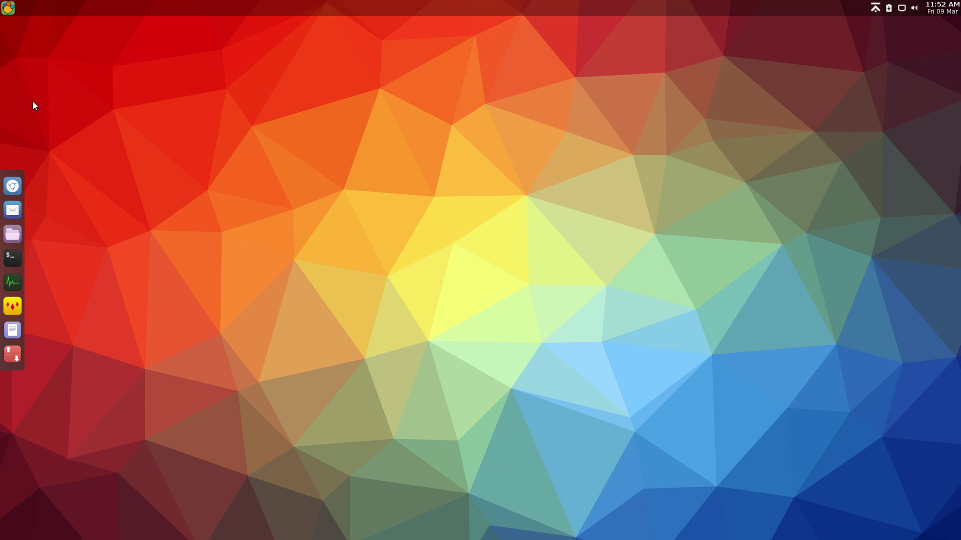
Launch Geany and open applaunch.desktop from File System > usr > share > applications
click(20, 312)
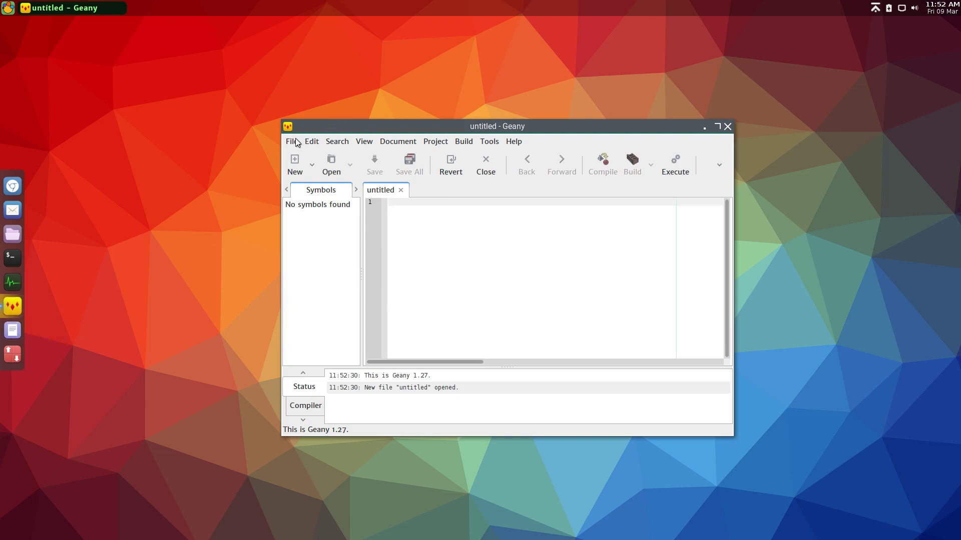
click(334, 170)
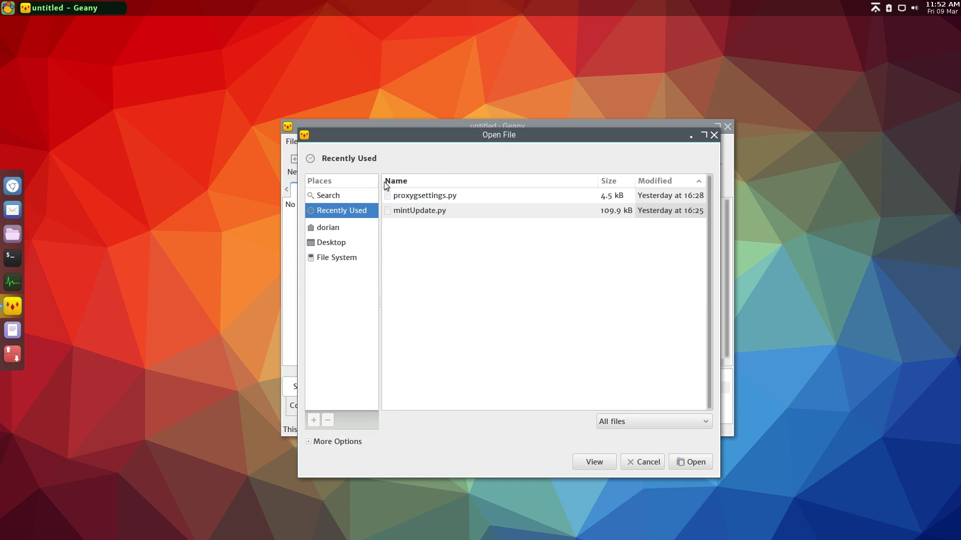
click(348, 258)
scroll(427, 362, down, 5)
click(410, 357)
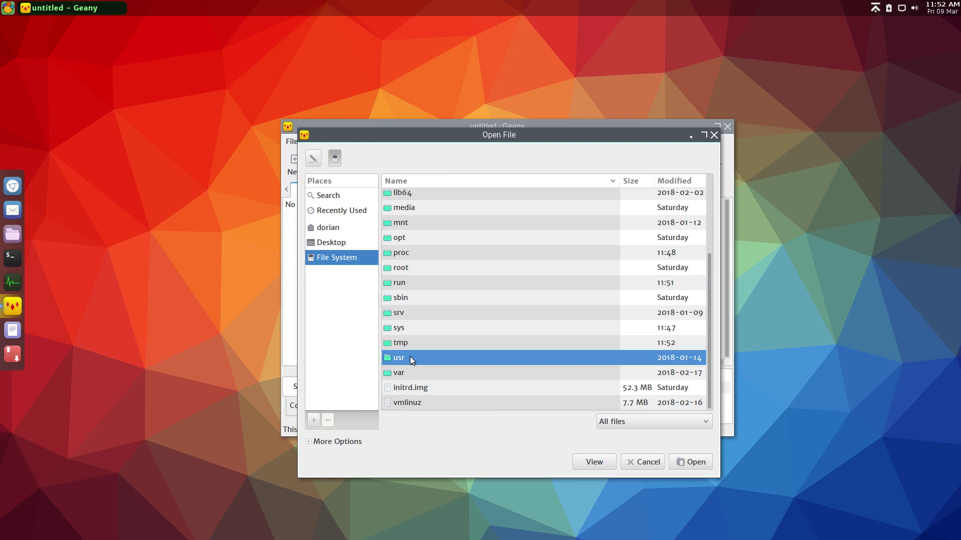
double_click(410, 357)
double_click(416, 286)
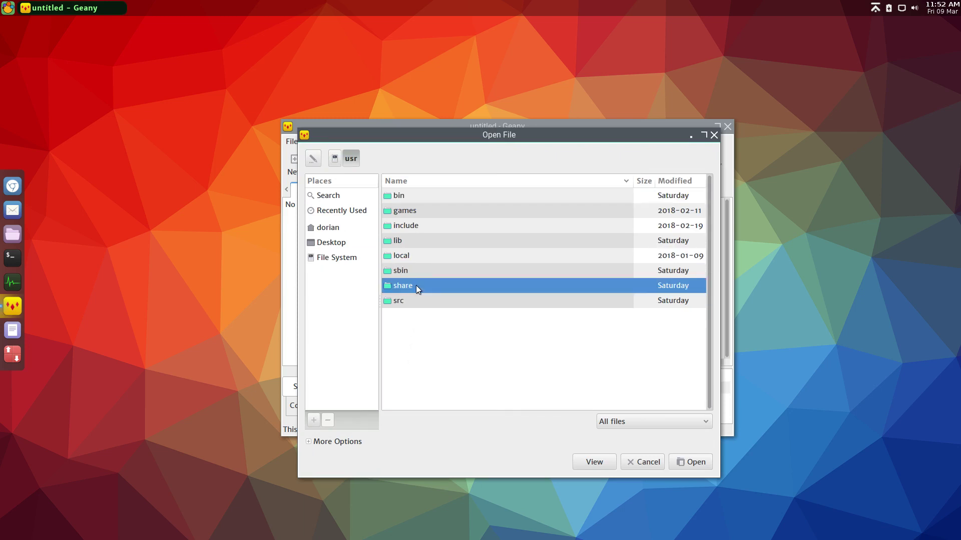
double_click(415, 289)
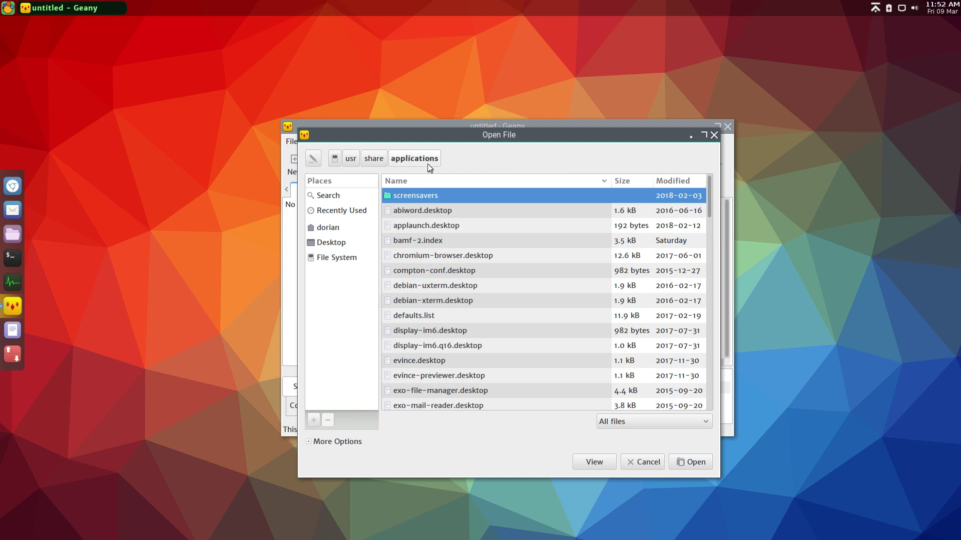
click(426, 228)
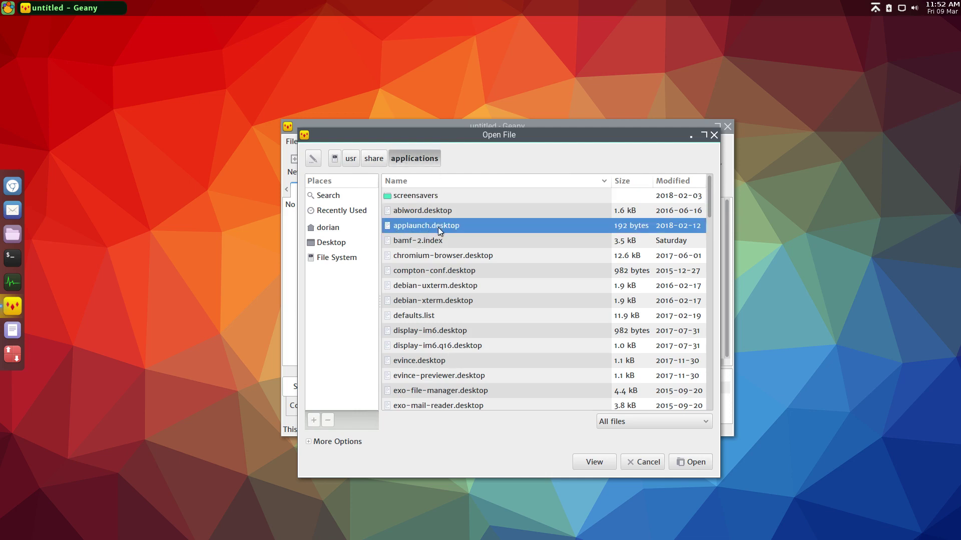
double_click(444, 226)
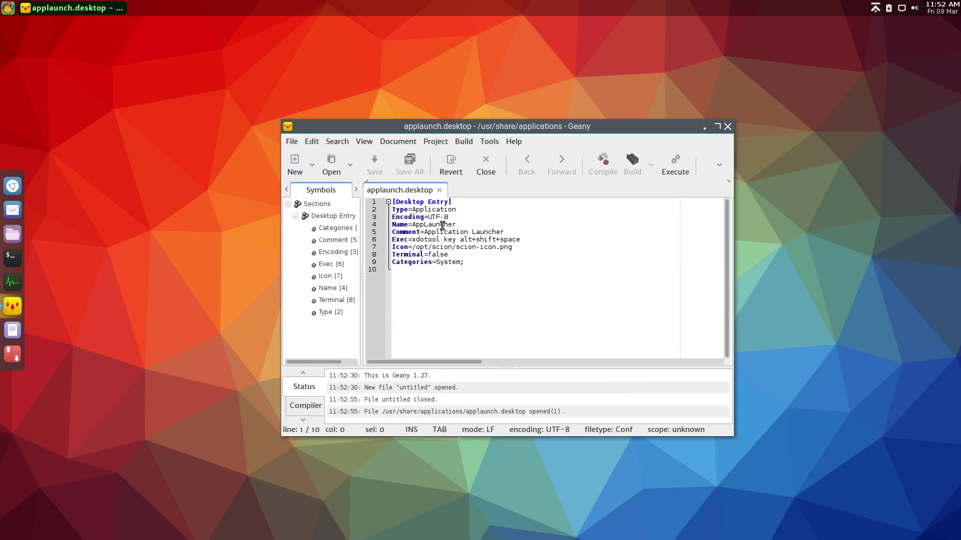
double_click(504, 128)
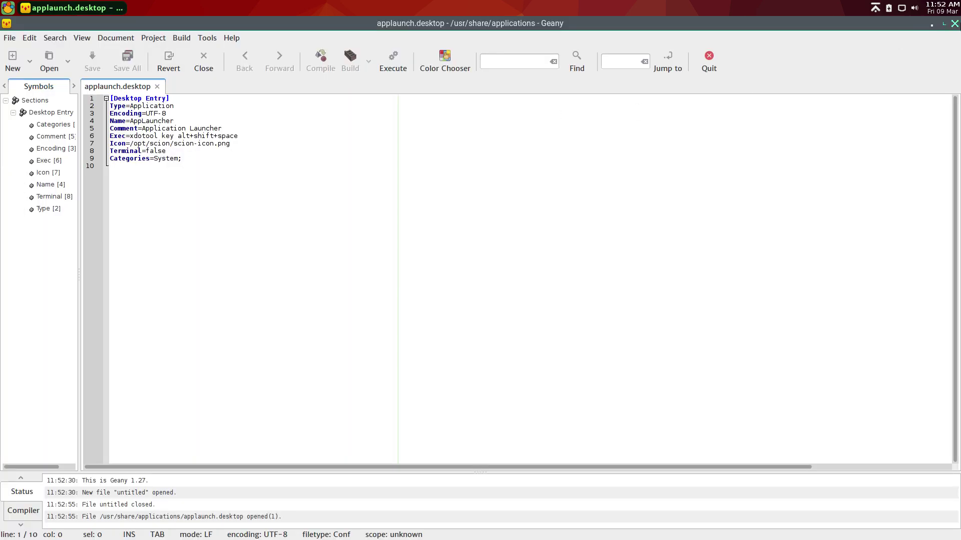
double_click(907, 23)
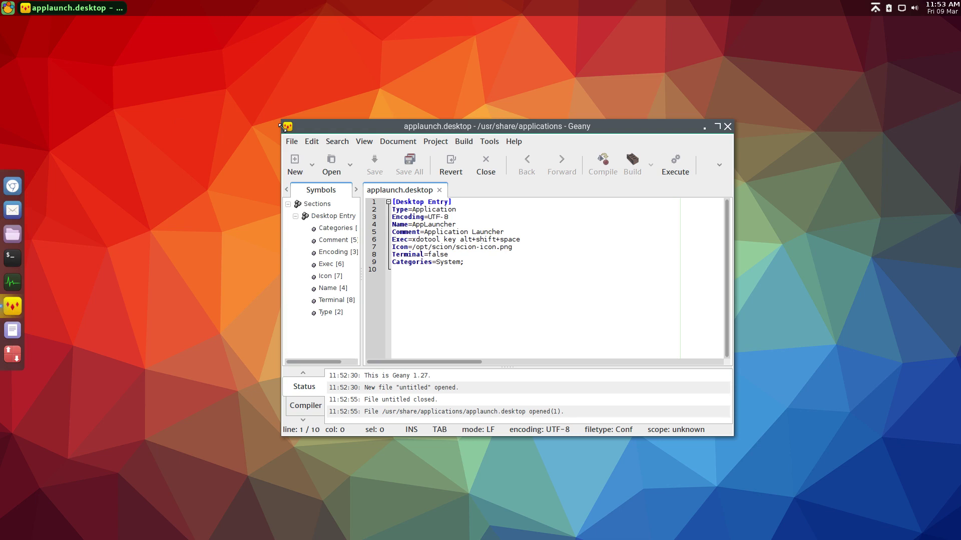
drag(281, 127, 81, 38)
drag(331, 46, 408, 105)
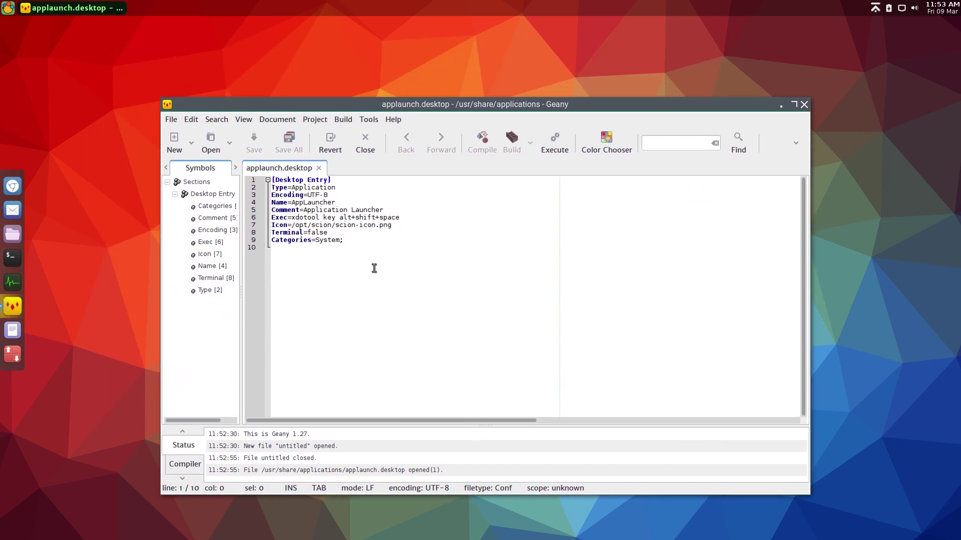
scroll(373, 270, up, 5)
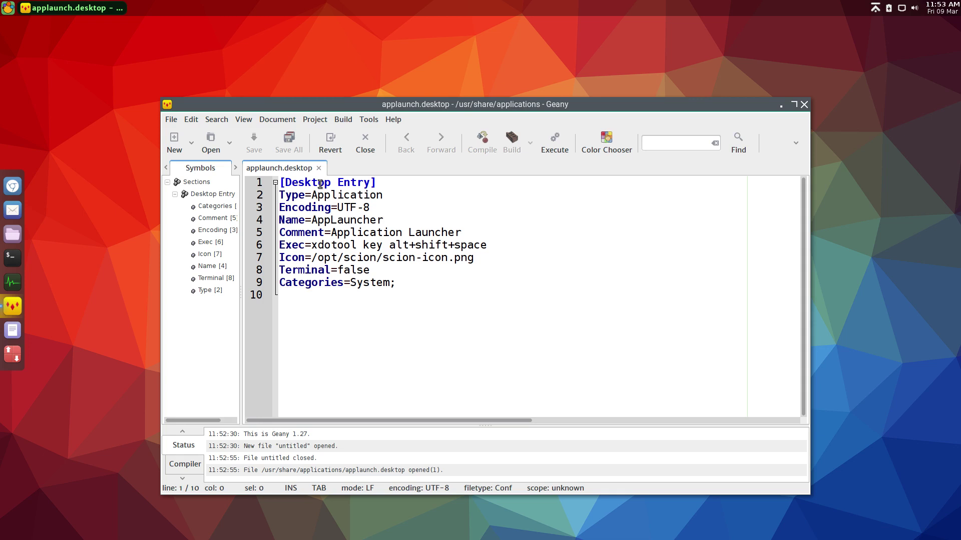
drag(311, 220, 390, 223)
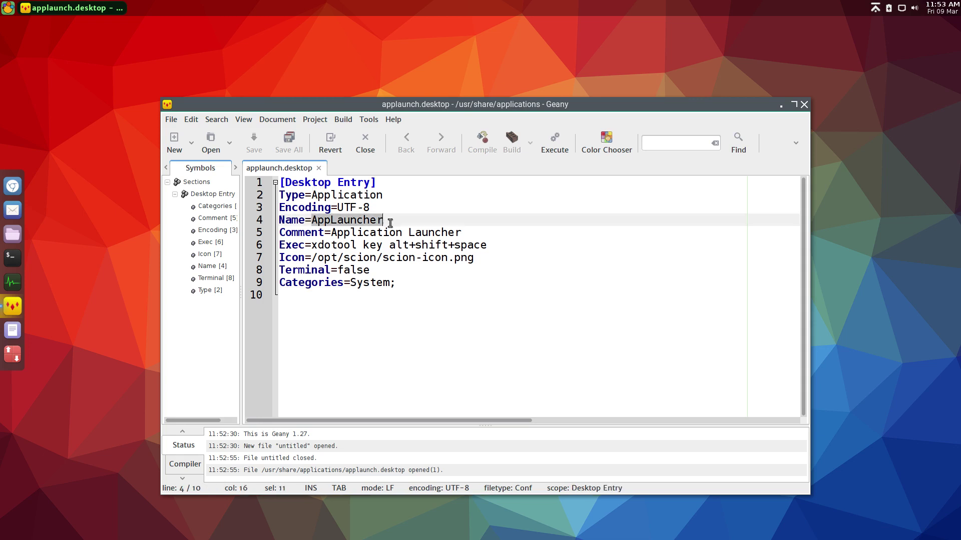
click(332, 232)
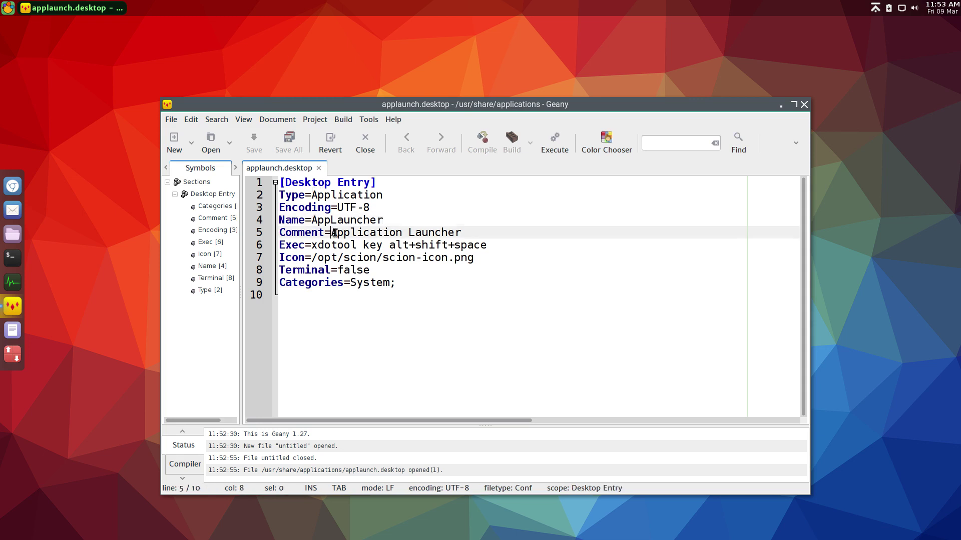
click(313, 245)
drag(313, 245, 489, 245)
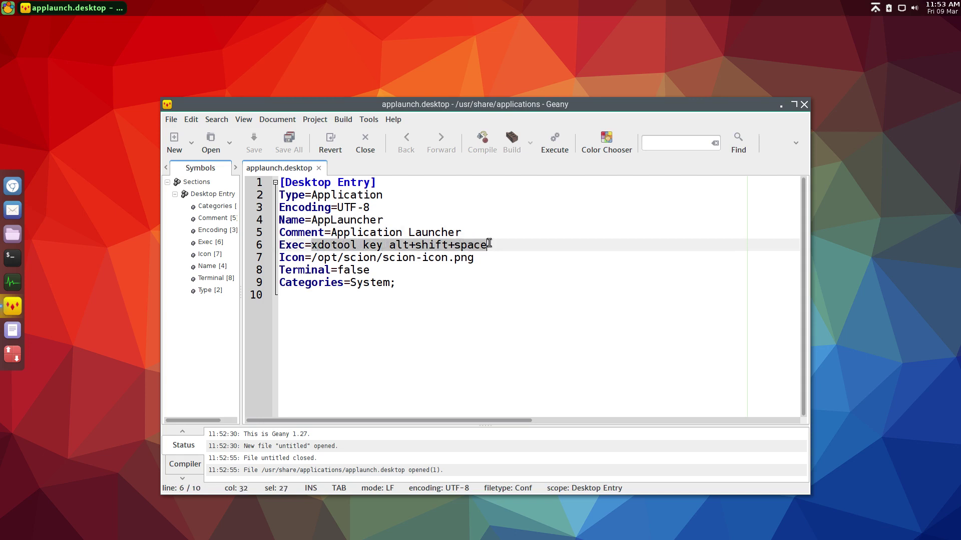
key(ctrl+plus)
key(ctrl+plus)
key(ctrl+plus)
key(ctrl+plus)
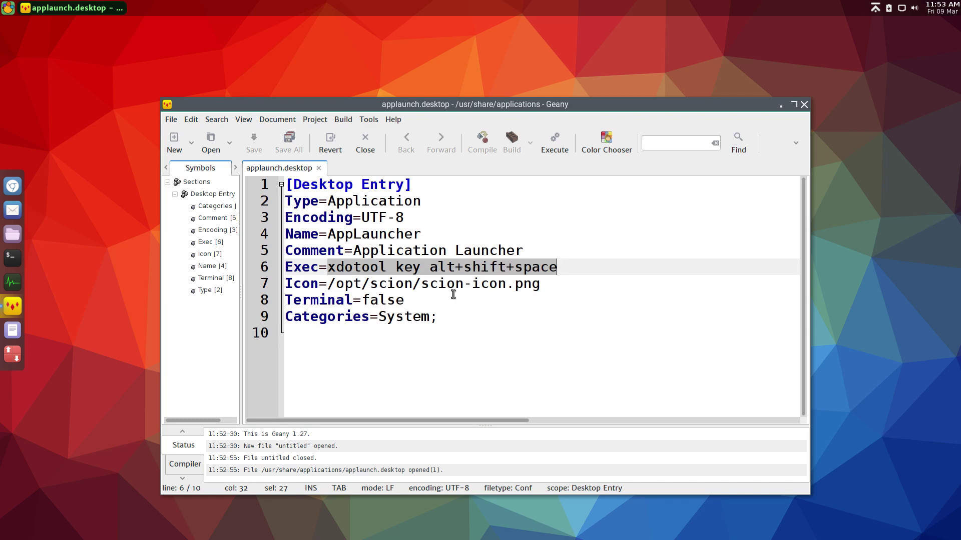
key(ctrl+minus)
key(ctrl+minus)
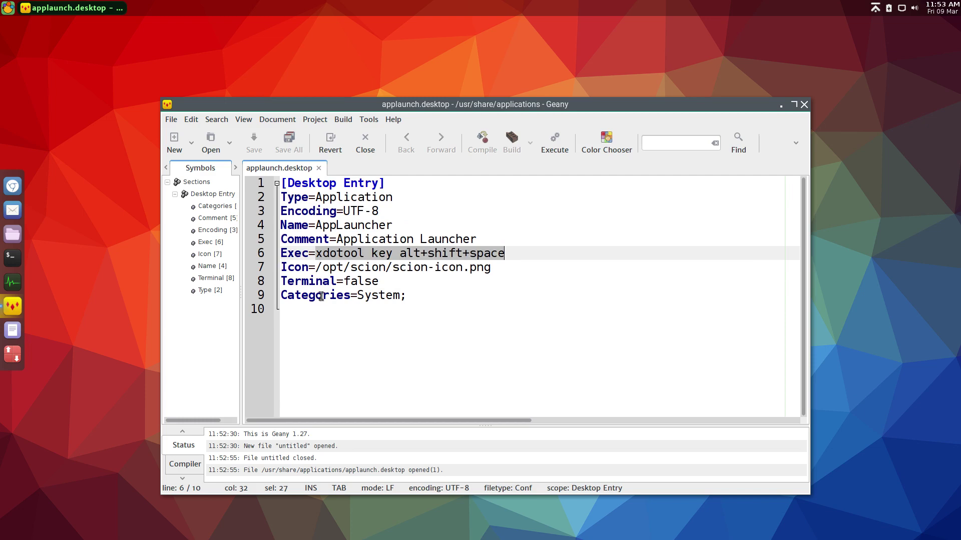
Open .config/openbox/rc.xml from the home folder by typing its path, then dismiss the extra Open dialog
click(211, 142)
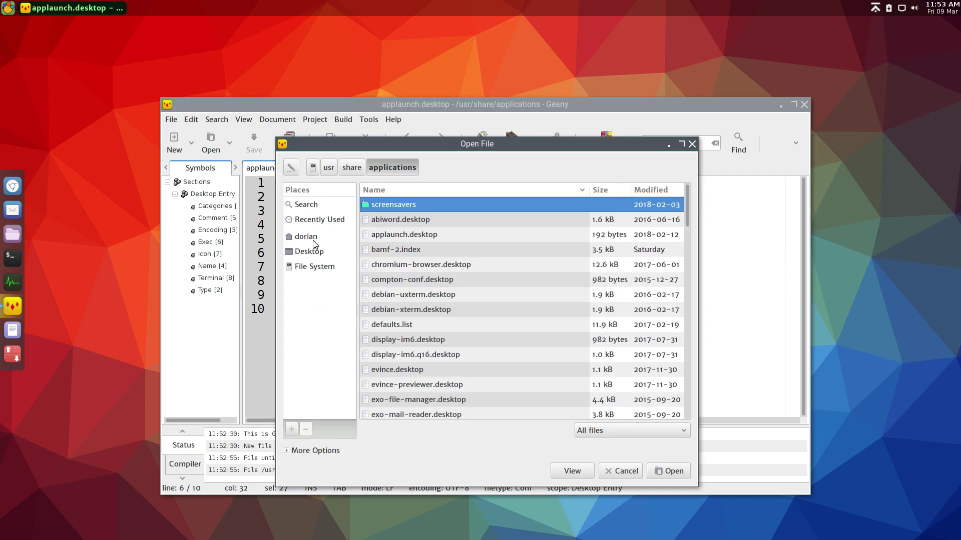
click(315, 237)
click(291, 167)
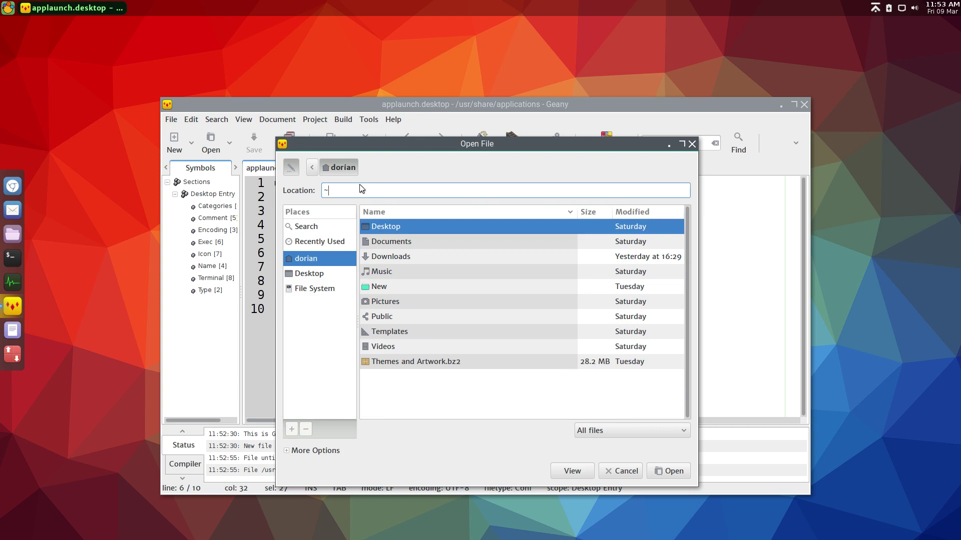
text(.config/openbox/rx)
key(Return)
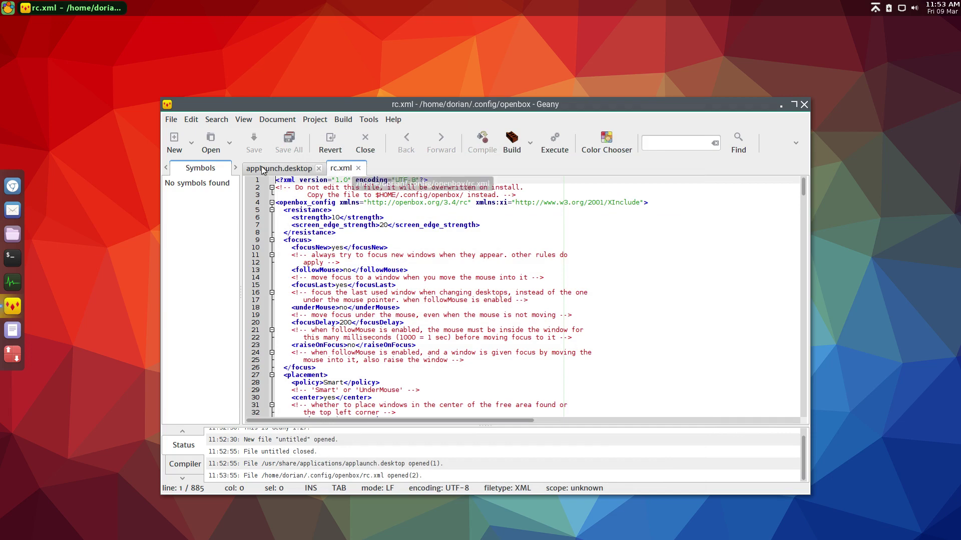
click(209, 147)
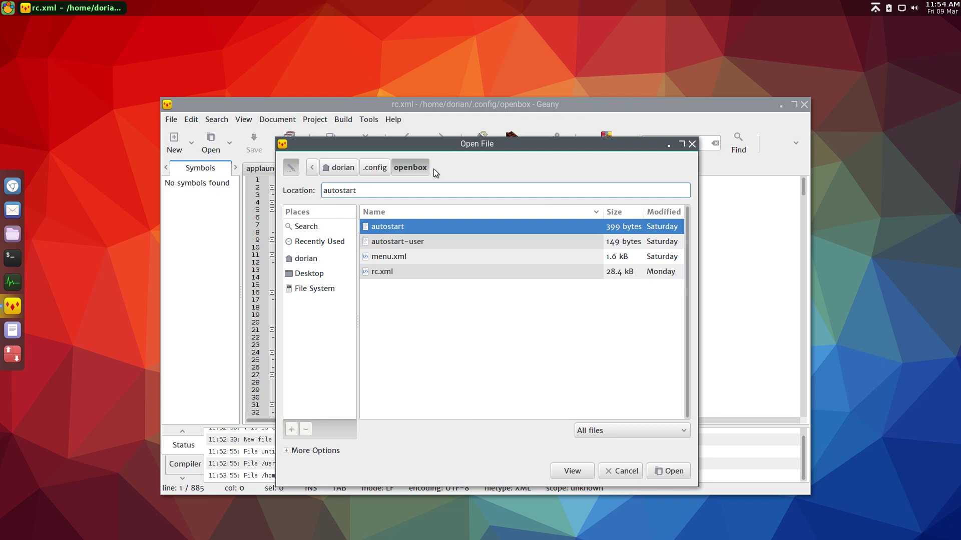
click(686, 145)
Maximize Geany, enlarge the text, and search rc.xml for 'space' to reach the A-space keybind
double_click(674, 107)
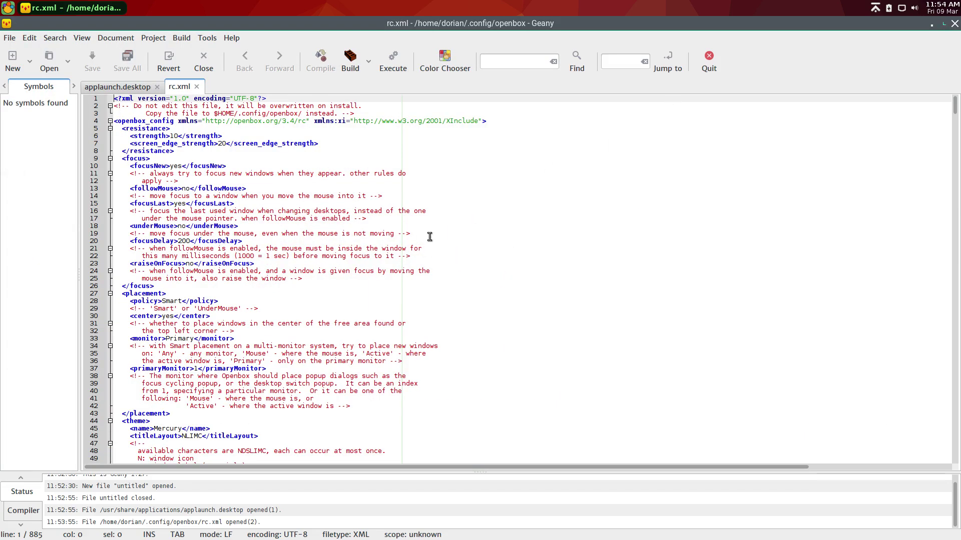
key(ctrl+plus)
key(ctrl+plus)
key(ctrl+plus)
key(ctrl+plus)
key(ctrl+plus)
key(ctrl+plus)
key(ctrl+plus)
key(ctrl+f)
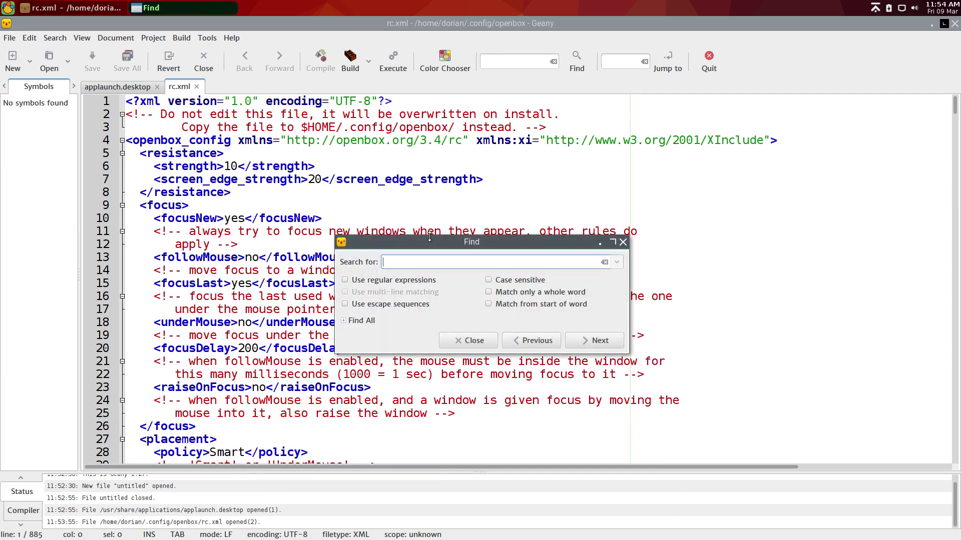
text(space)
key(Return)
key(Return)
key(Escape)
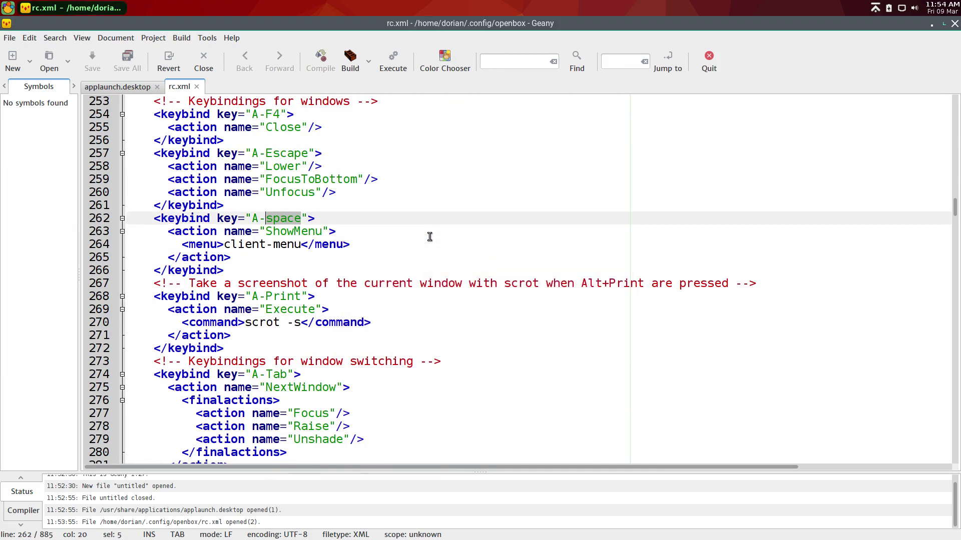
Inspect the A-space client-menu block, then search 'space' again to reach line 340's A-S-space keybind
click(249, 167)
scroll(198, 179, up, 3)
scroll(219, 200, down, 3)
scroll(219, 200, down, 3)
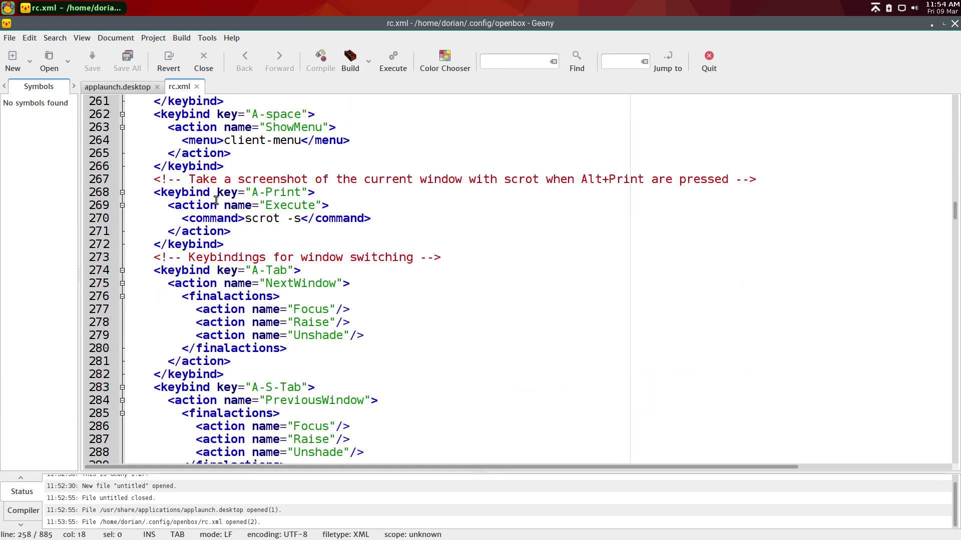
scroll(216, 200, up, 1)
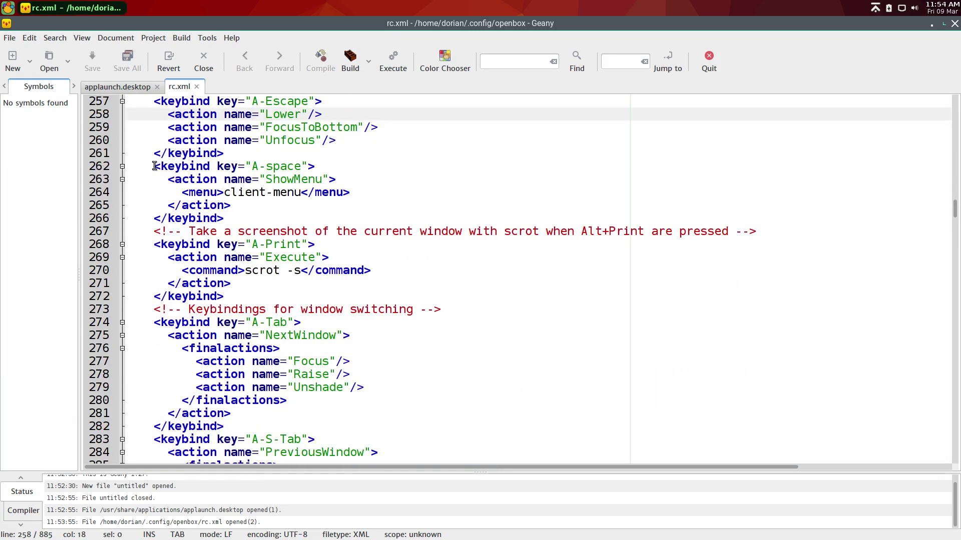
drag(154, 166, 299, 228)
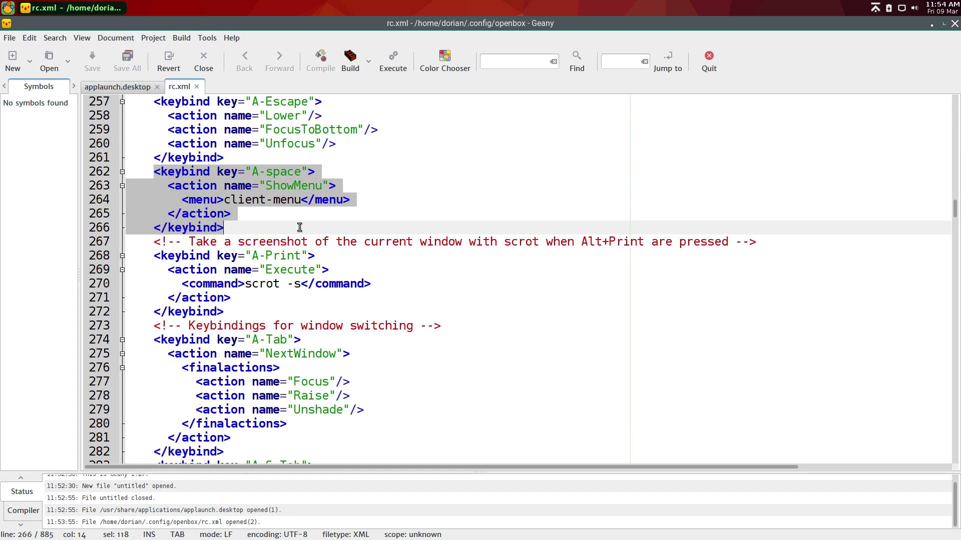
scroll(299, 230, up, 3)
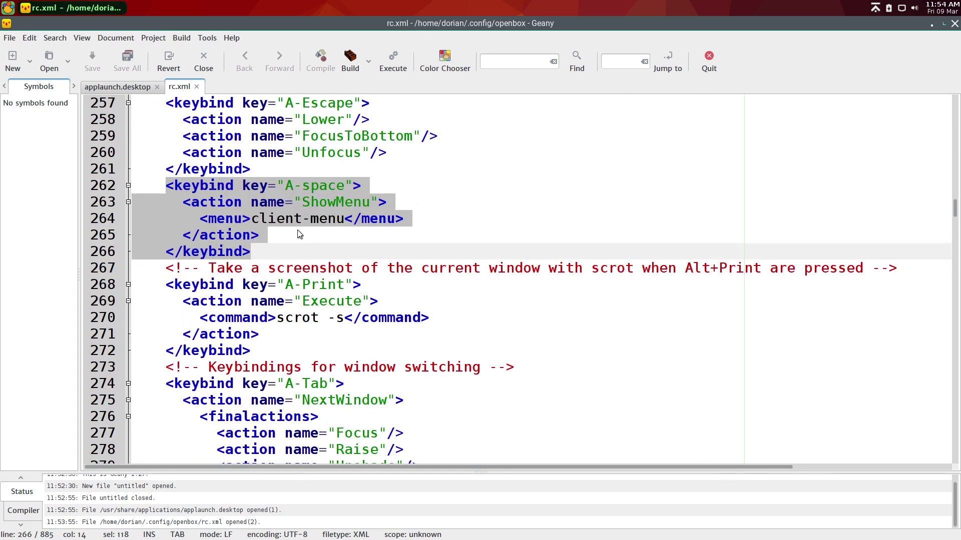
scroll(287, 245, up, 1)
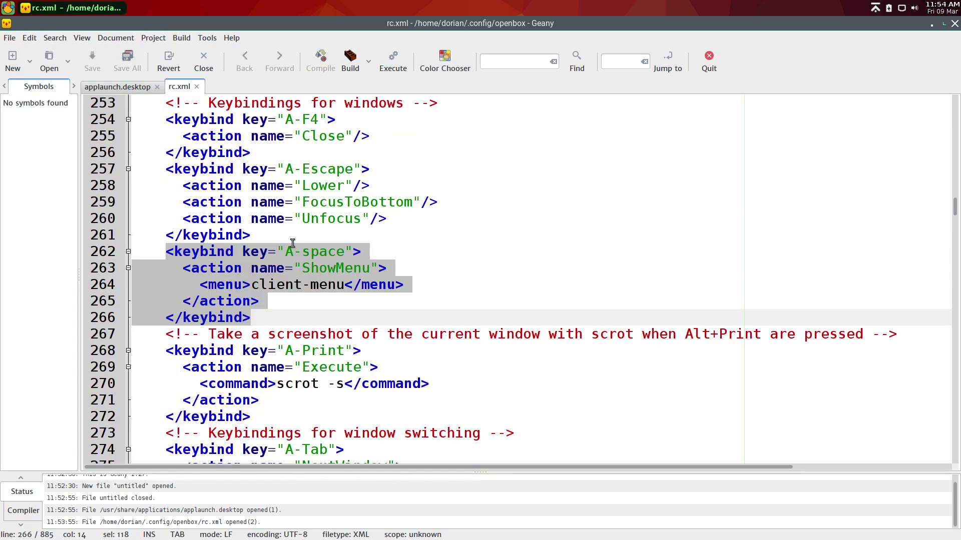
click(292, 240)
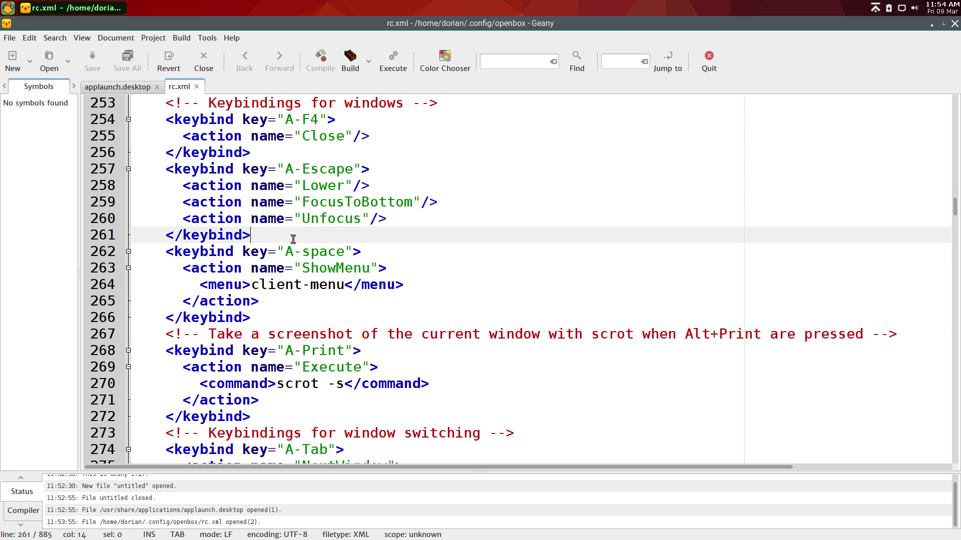
key(ctrl+f)
key(Return)
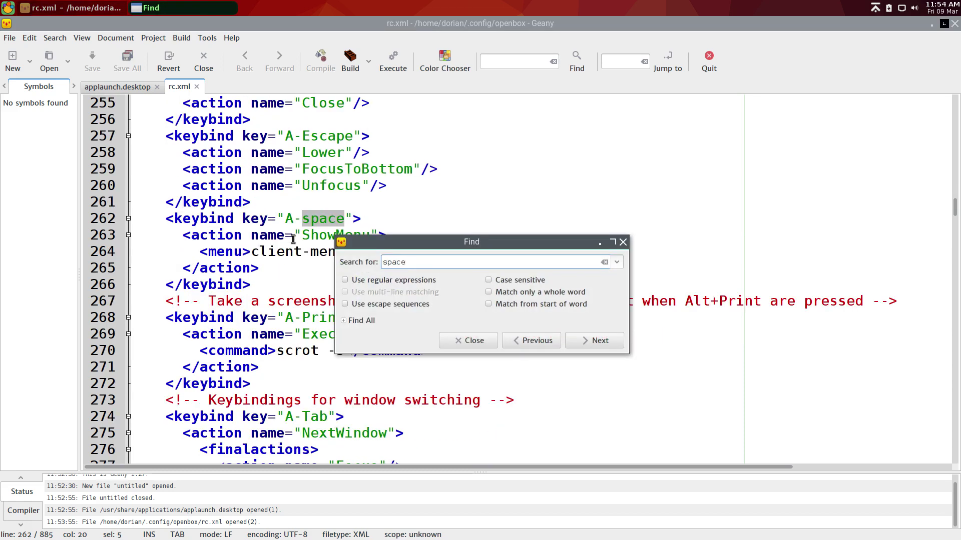
key(Return)
key(Escape)
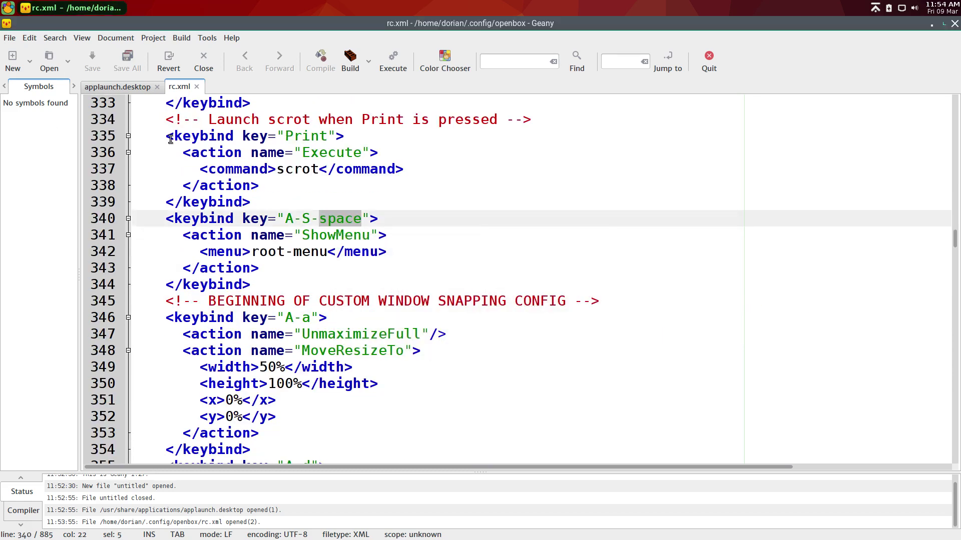
click(167, 219)
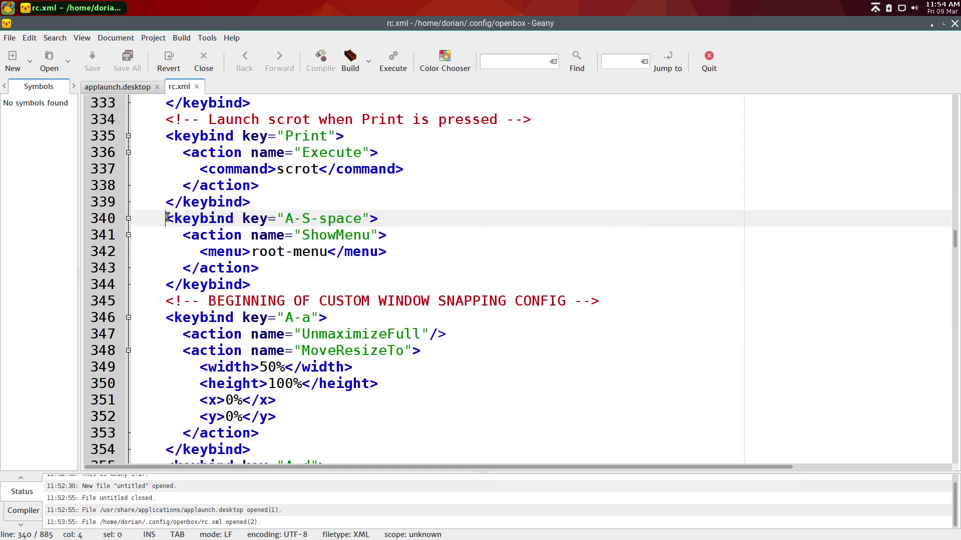
drag(167, 218, 306, 220)
click(116, 87)
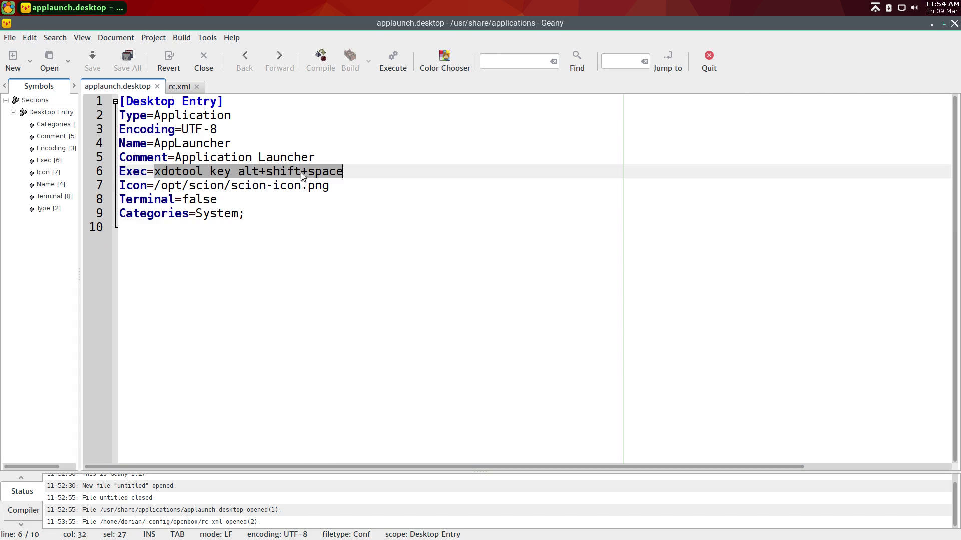
click(178, 89)
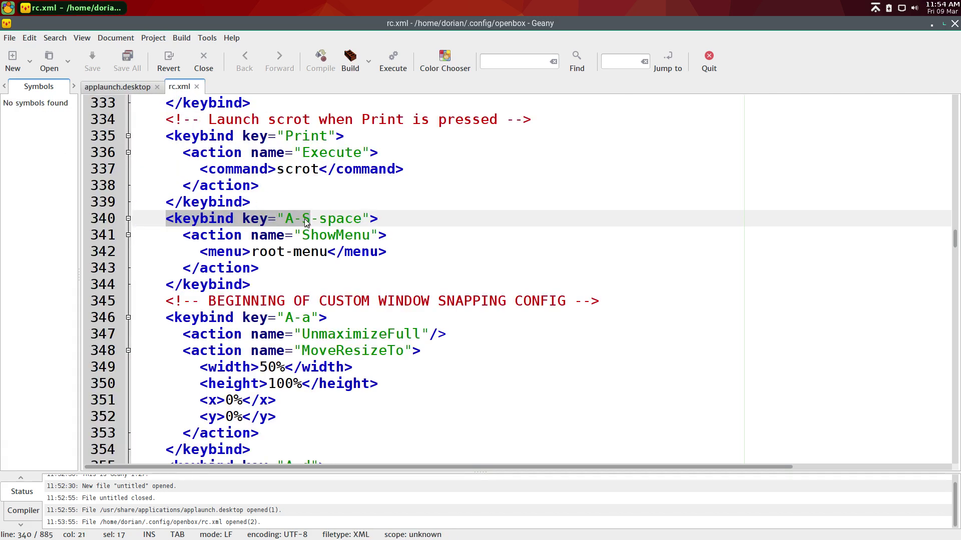
drag(303, 235, 347, 237)
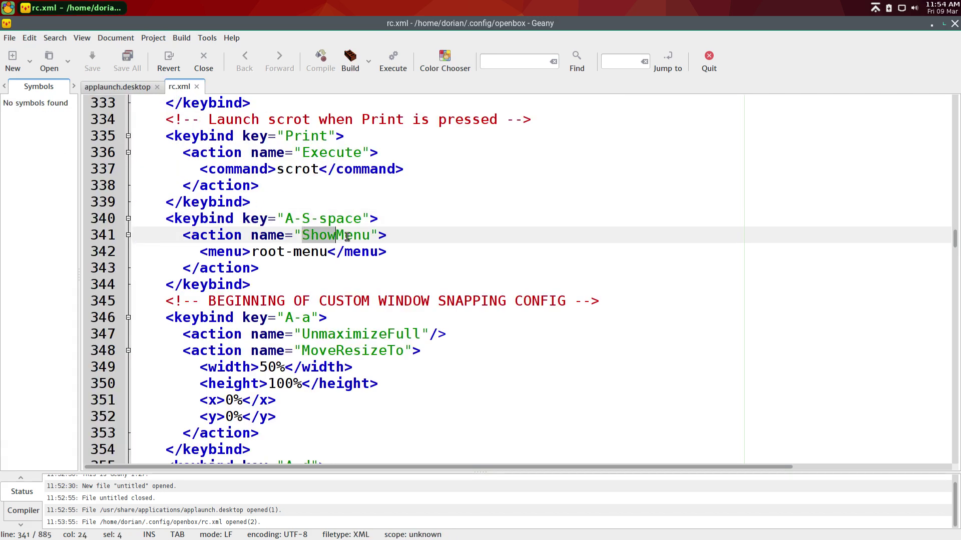
drag(201, 252, 387, 251)
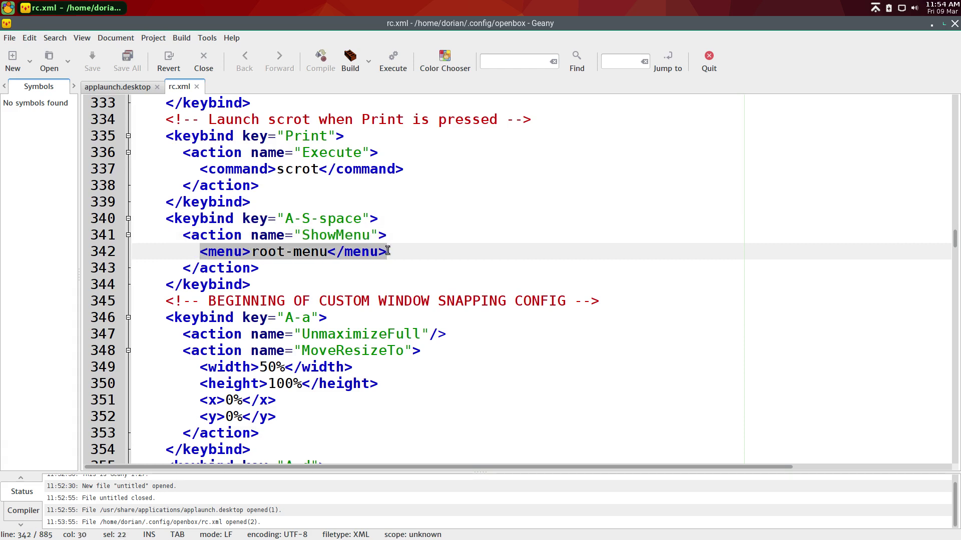
drag(164, 219, 265, 279)
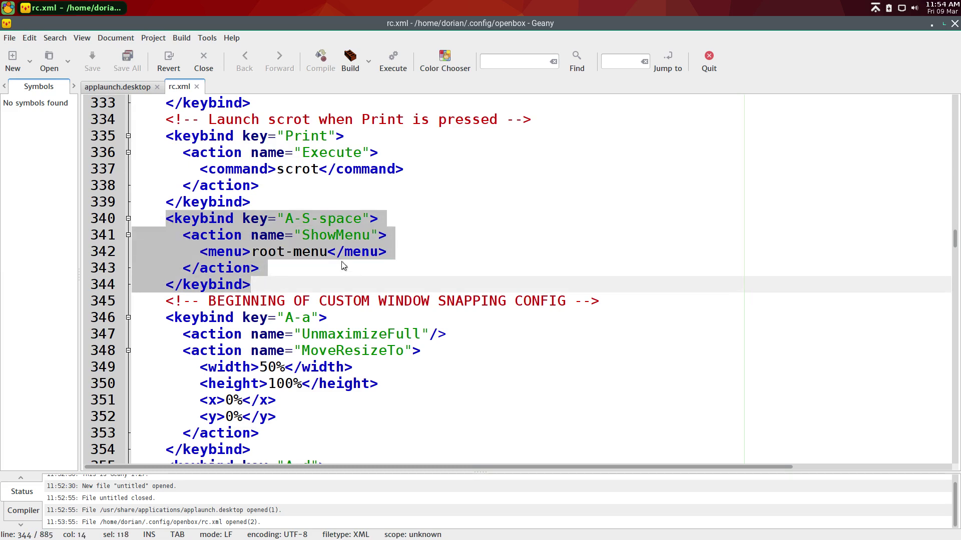
scroll(341, 265, up, 5)
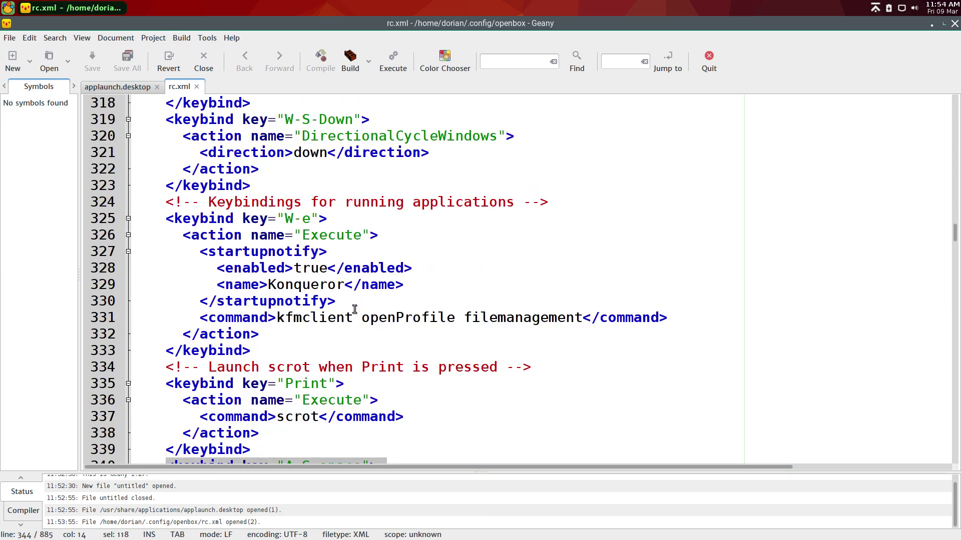
scroll(315, 228, down, 3)
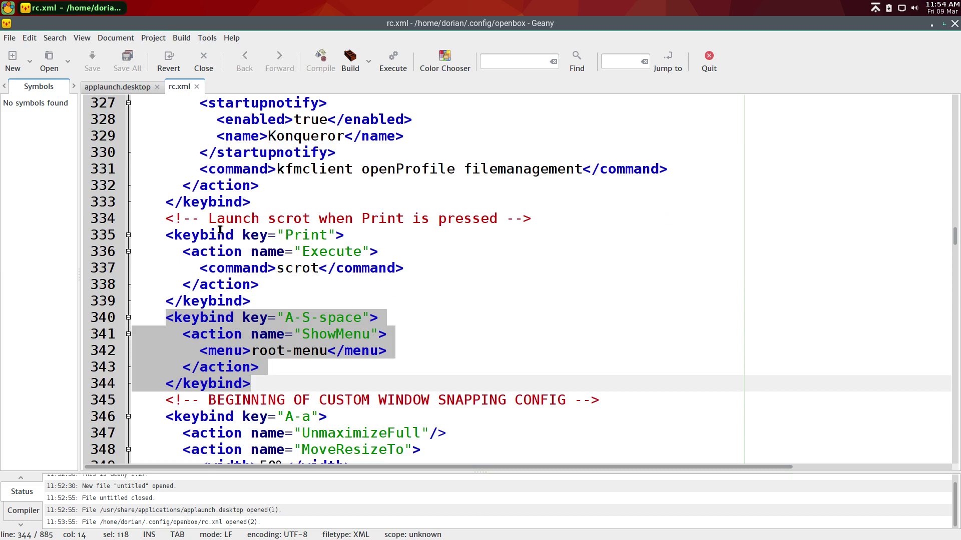
scroll(220, 229, down, 3)
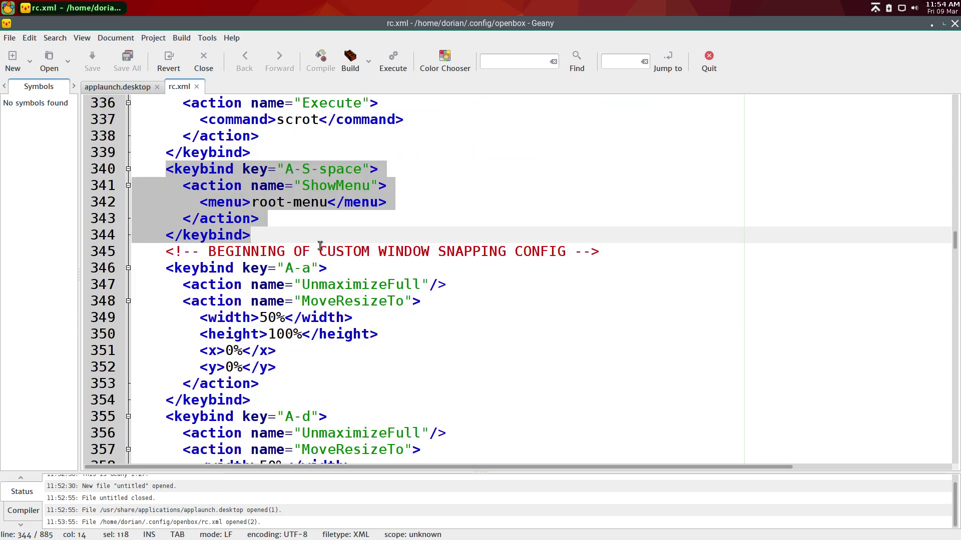
scroll(329, 280, down, 2)
scroll(335, 347, up, 7)
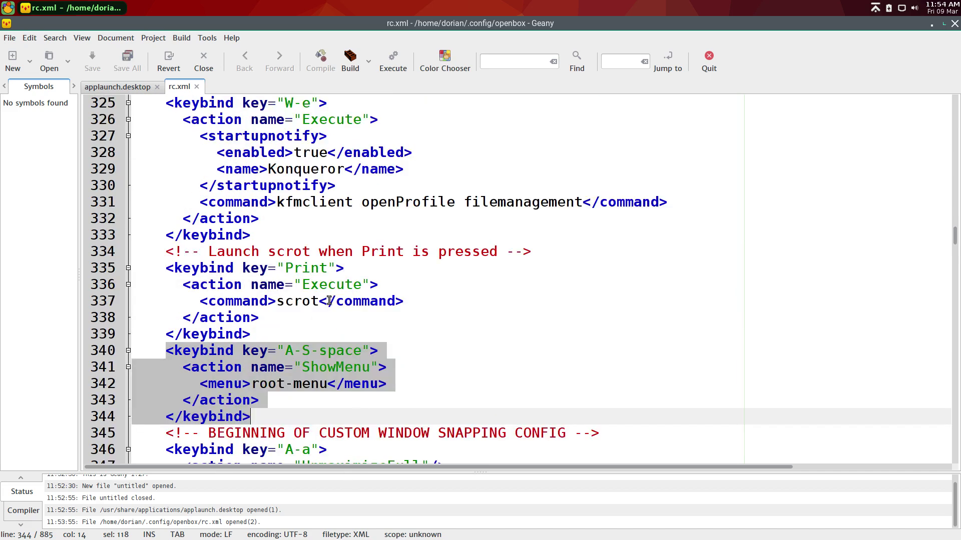
scroll(343, 330, down, 3)
scroll(340, 306, up, 1)
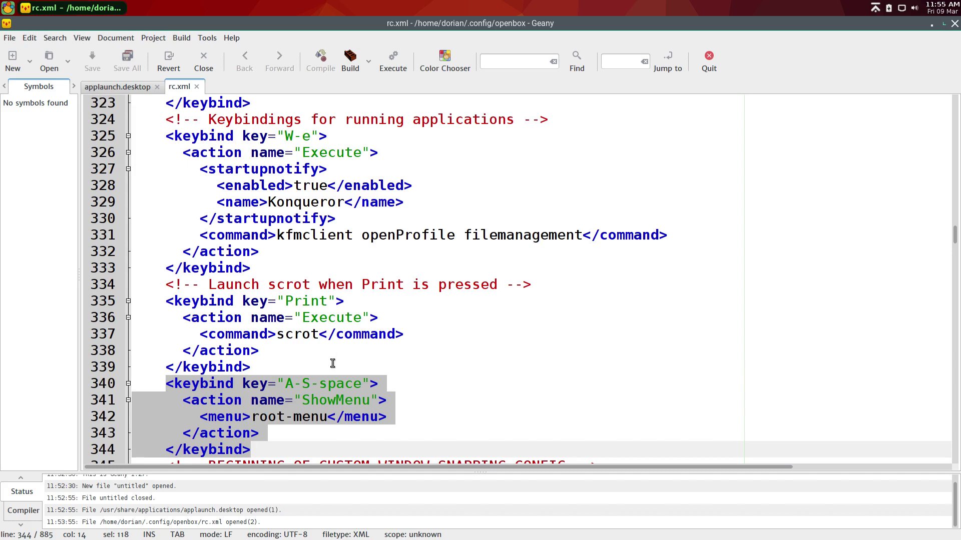
scroll(365, 318, down, 5)
scroll(381, 325, up, 5)
From the Scion root menu, go to Control Panel > Panel Settings and edit the tint2rc theme
click(932, 25)
key(alt+shift+space)
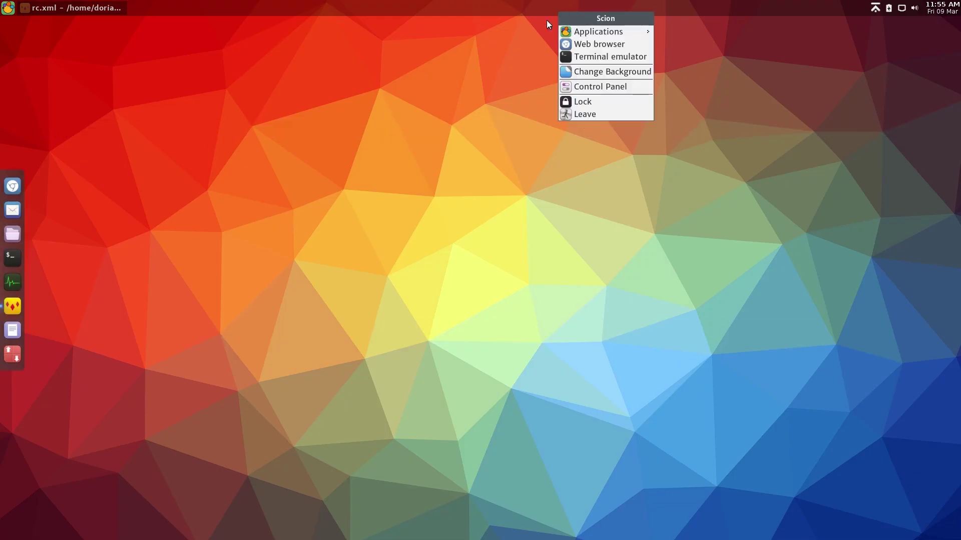
click(393, 127)
right_click(395, 128)
click(454, 205)
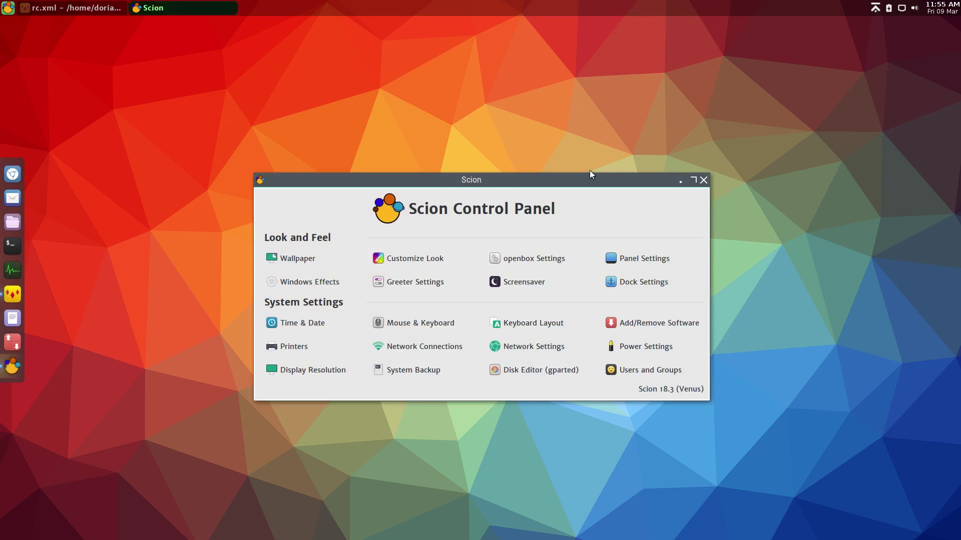
click(657, 254)
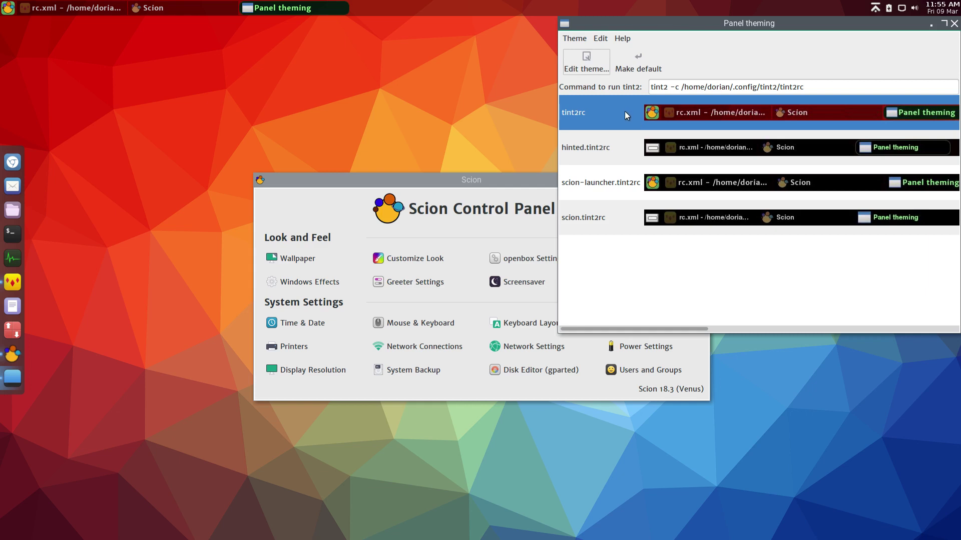
click(592, 67)
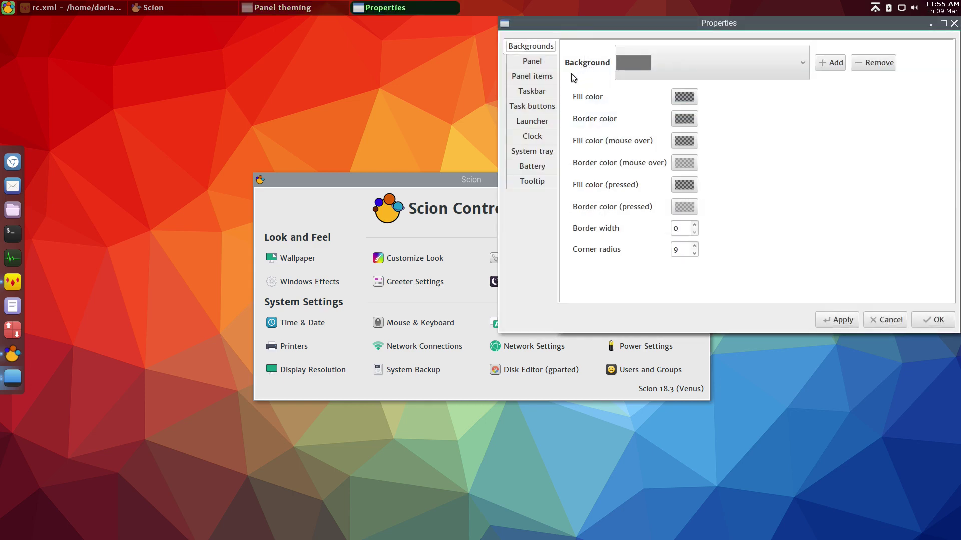
In the Launcher settings, add then remove Access Prompt, leaving AppLauncher as the only application
click(540, 125)
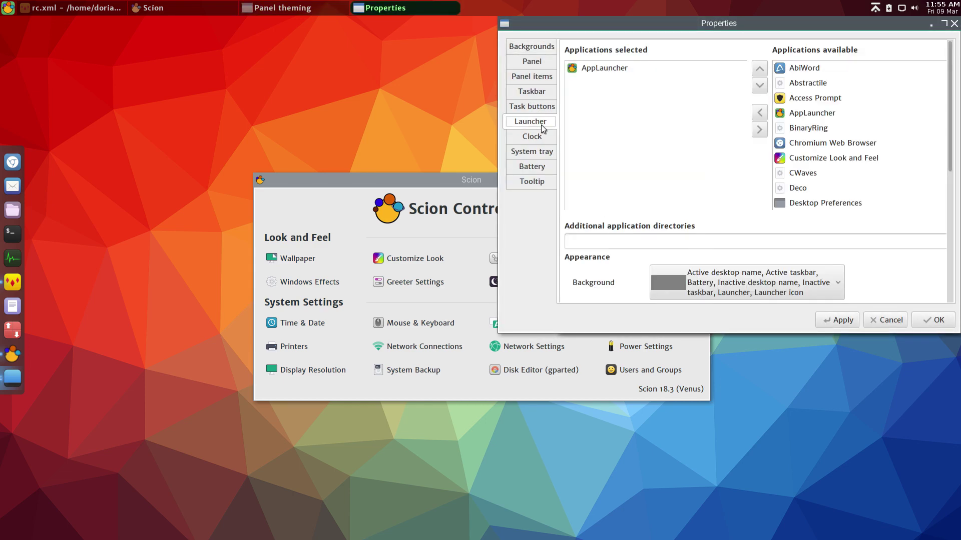
scroll(806, 128, down, 1)
scroll(815, 135, up, 1)
click(810, 114)
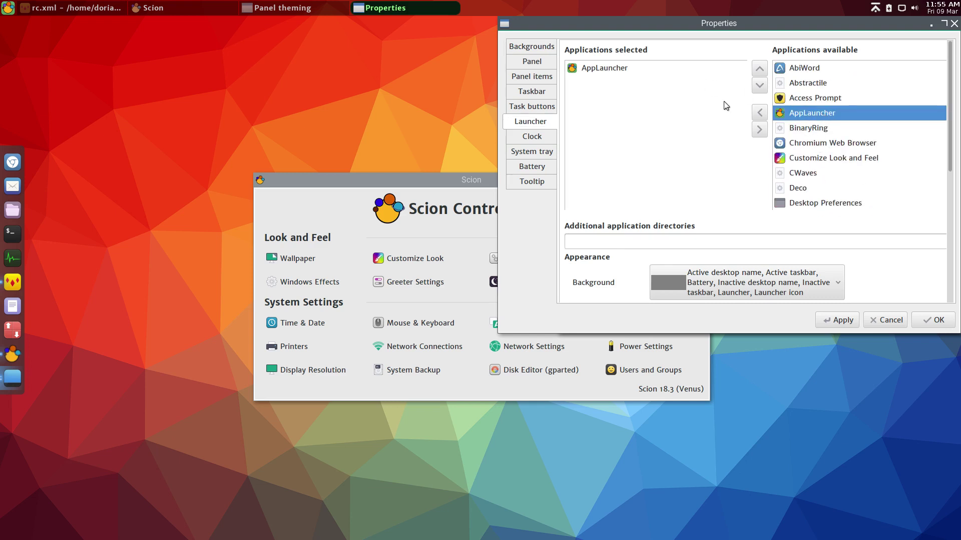
click(814, 97)
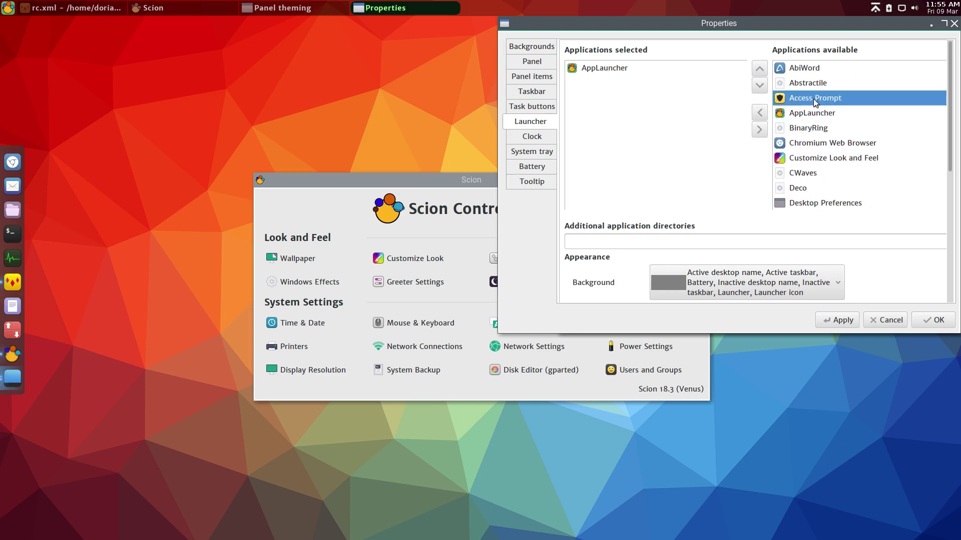
click(759, 112)
click(607, 84)
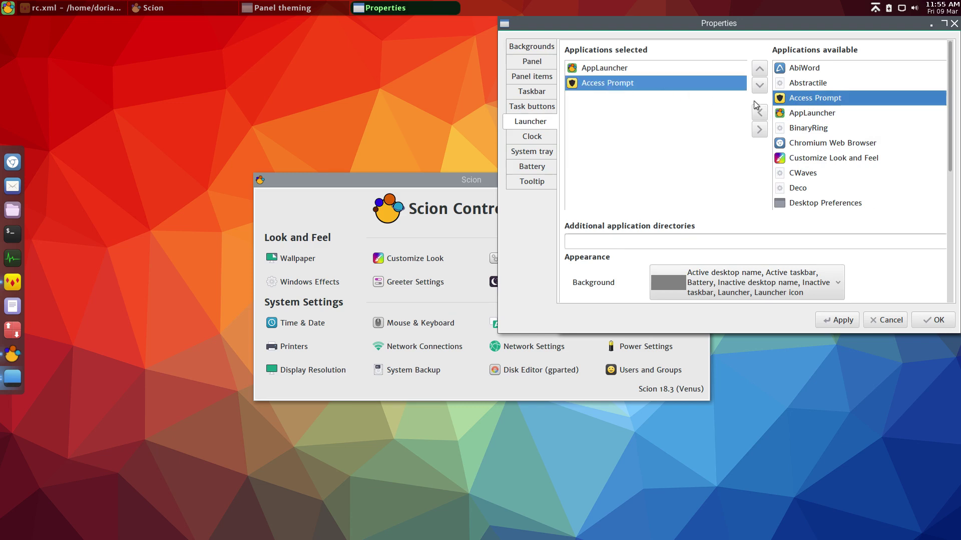
click(759, 130)
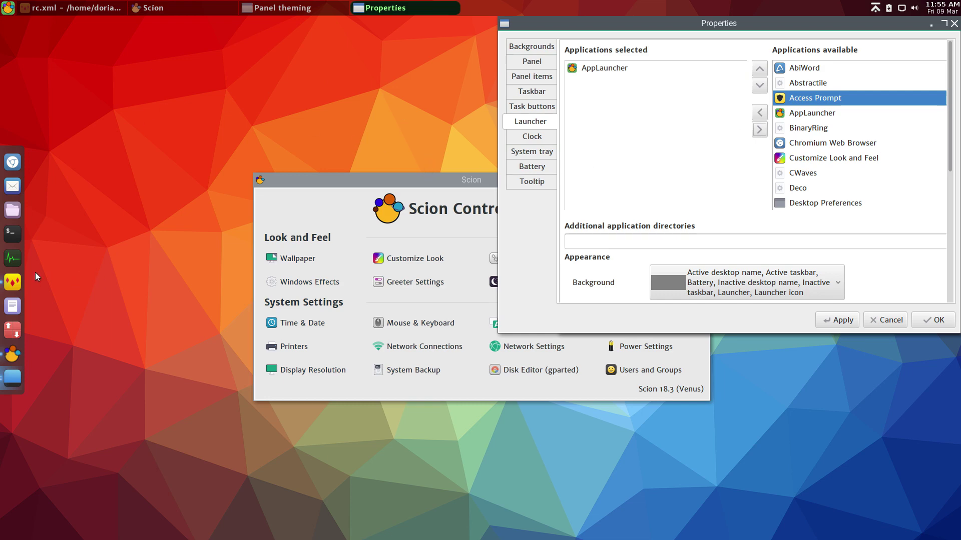
Confirm the panel launcher opens the Scion menu and check the xdotool Exec line in applaunch.desktop
click(13, 282)
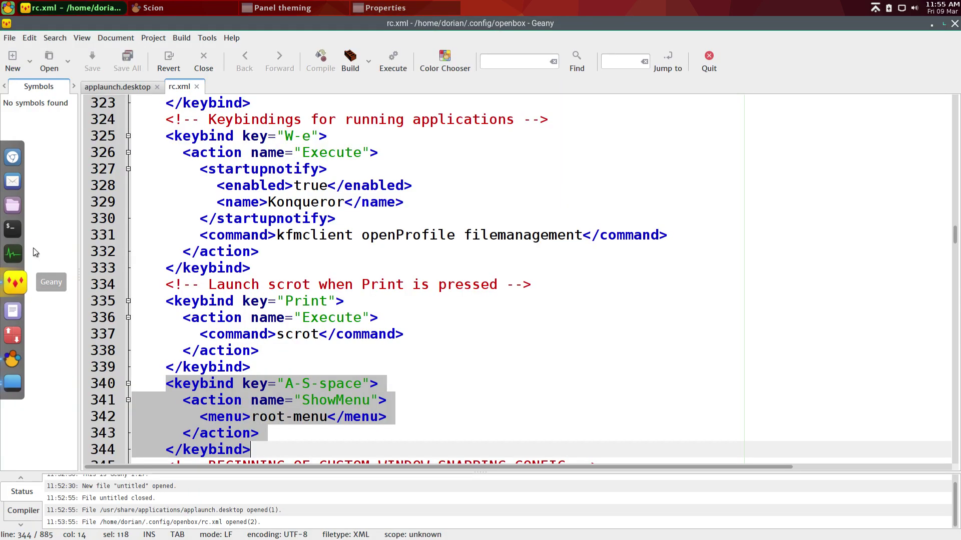
click(9, 10)
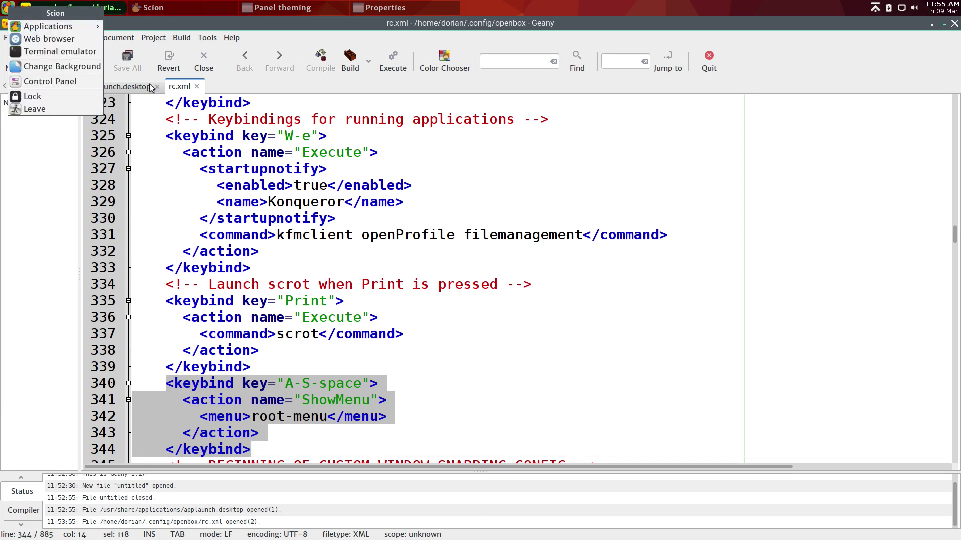
click(133, 87)
click(133, 87)
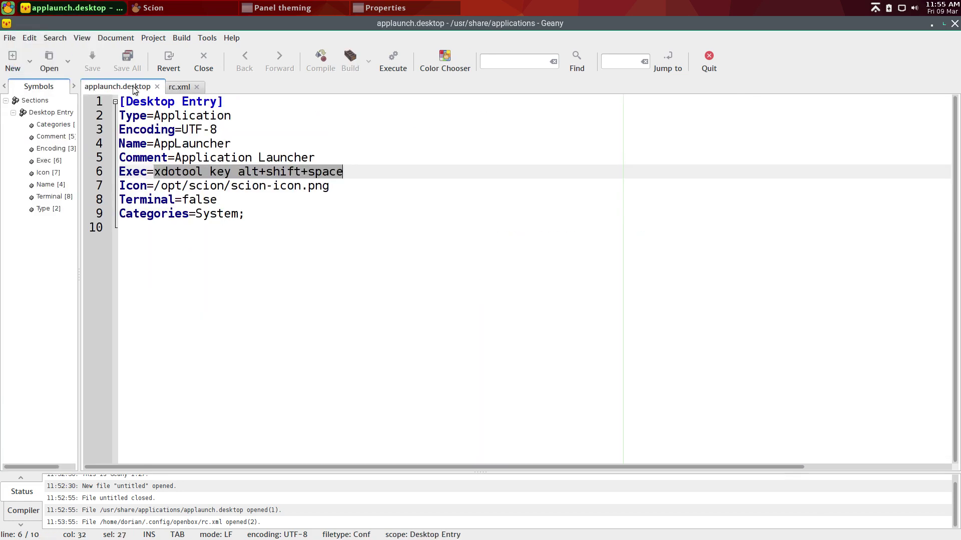
click(189, 173)
drag(156, 172, 336, 172)
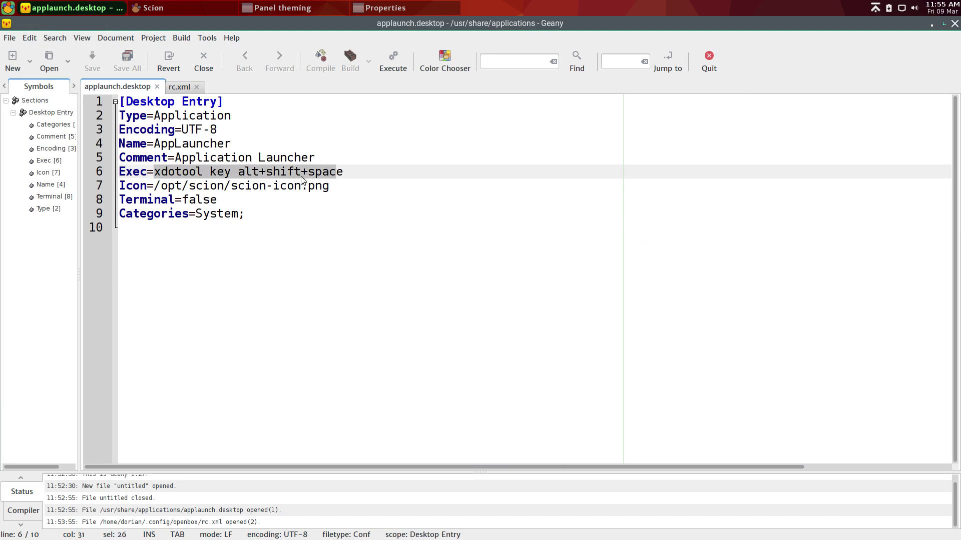
Return to rc.xml and test the Alt+Shift+Space root-menu keybind, then close the menu
click(181, 86)
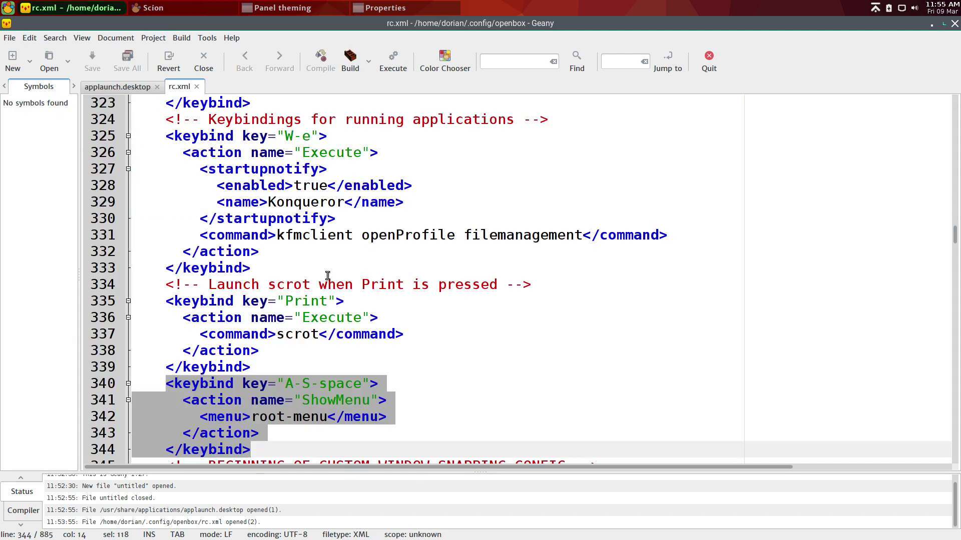
scroll(303, 258, down, 5)
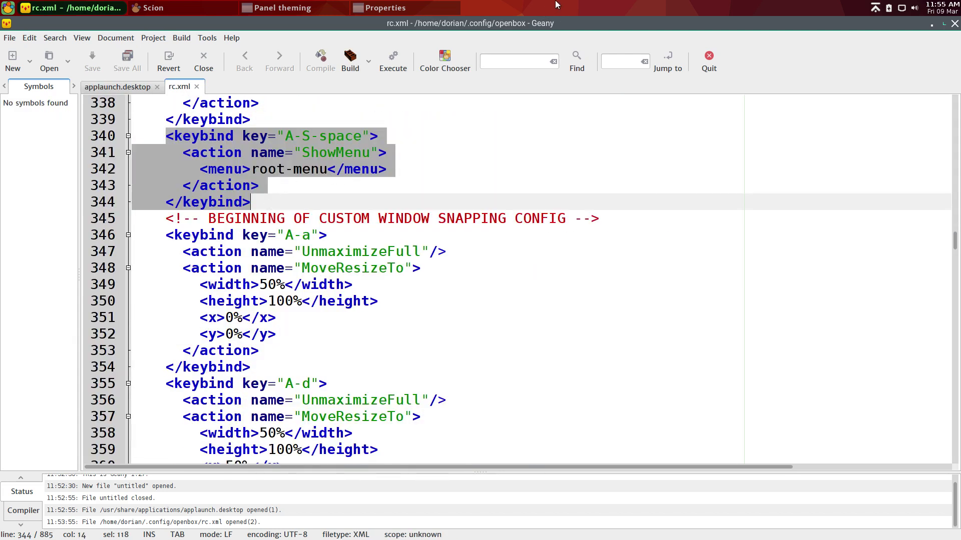
key(alt+shift+space)
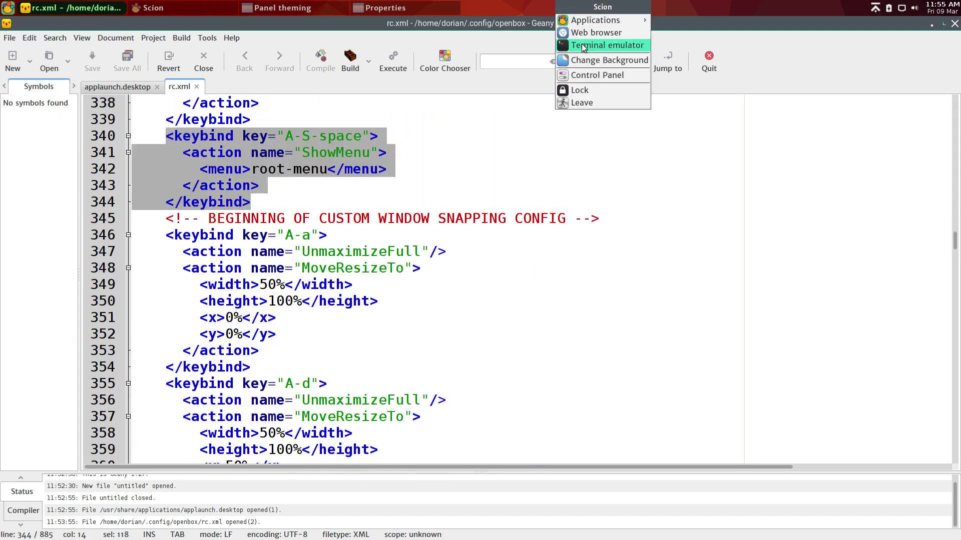
click(934, 26)
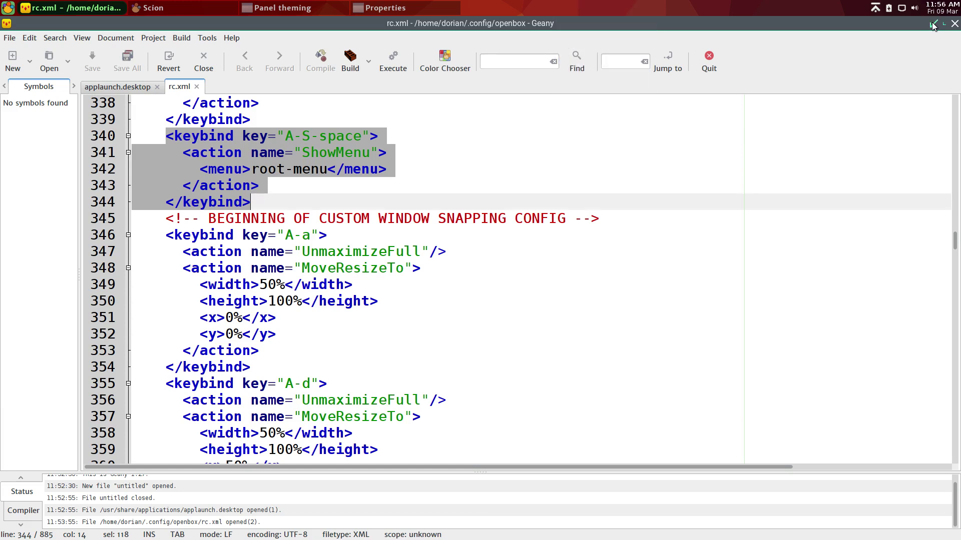
Close Geany, the tint2 Properties dialog, the Panel theming window and the Scion Control Panel
click(953, 24)
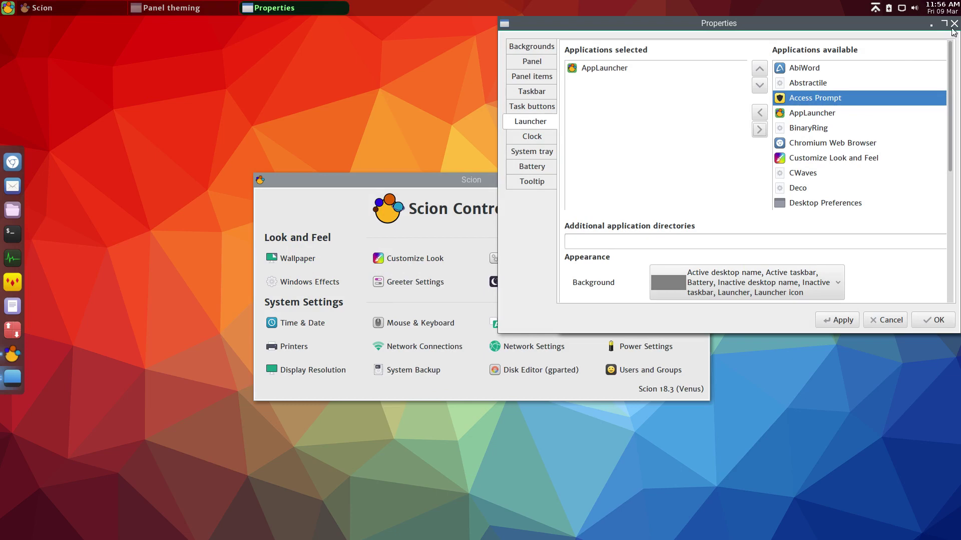
click(954, 24)
click(954, 24)
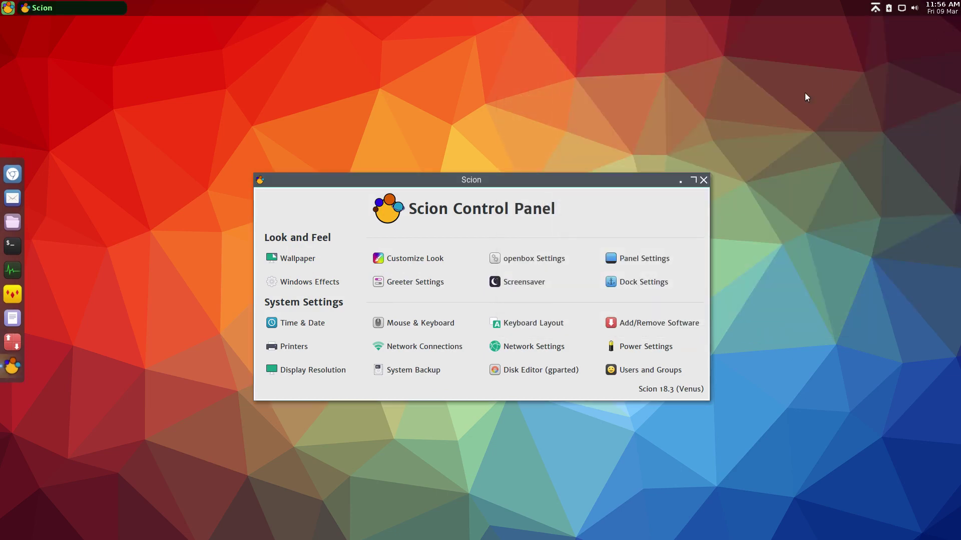
click(704, 181)
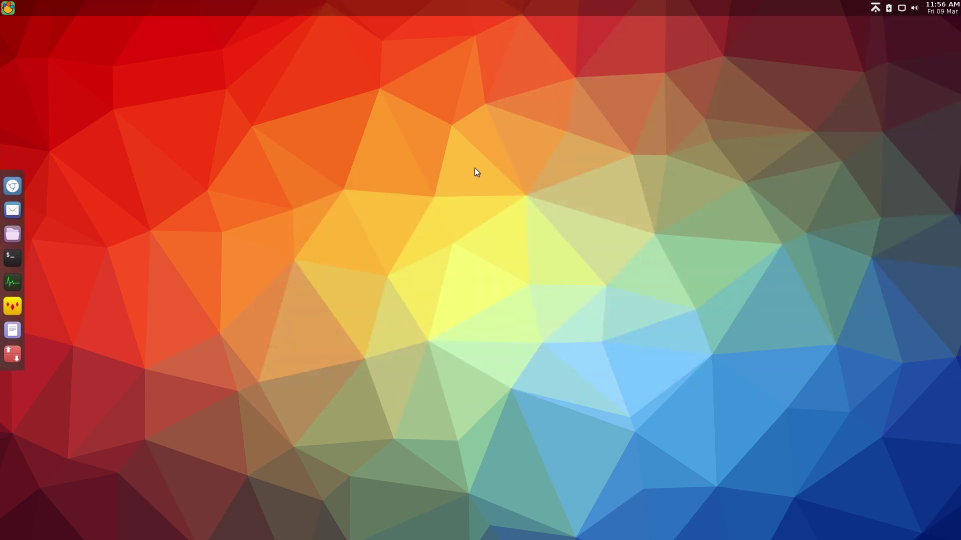
right_click(333, 186)
Choose Leave from the desktop menu to log out and power off ScionTest 18-3-PRE
click(380, 290)
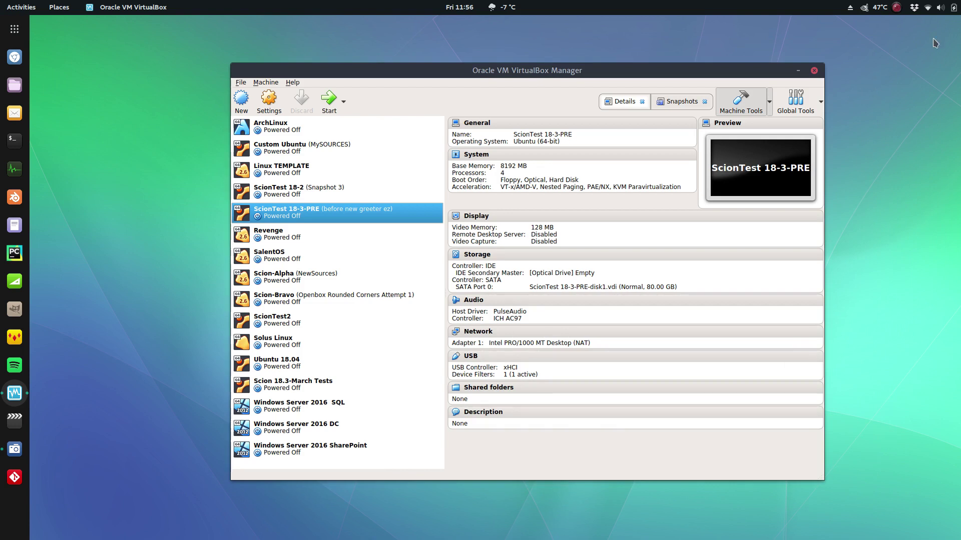
click(897, 8)
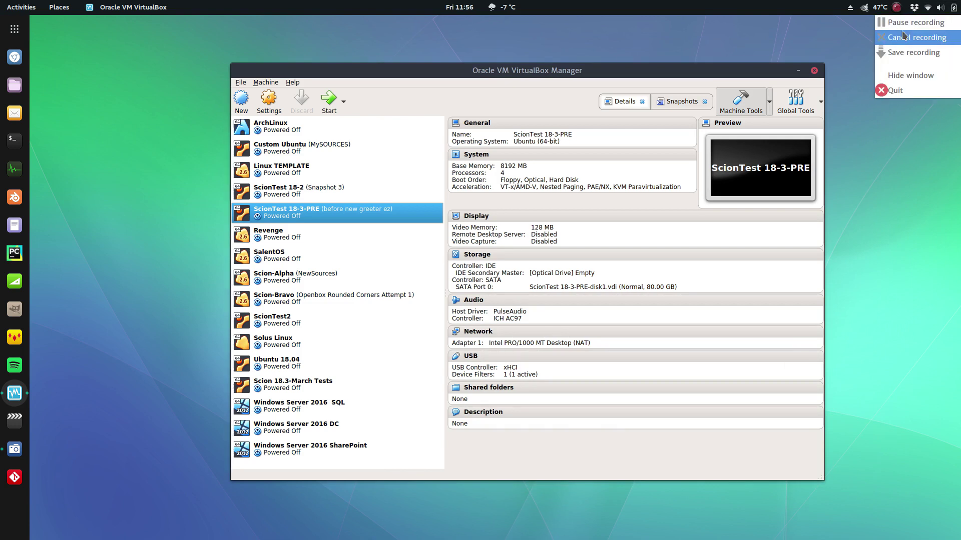